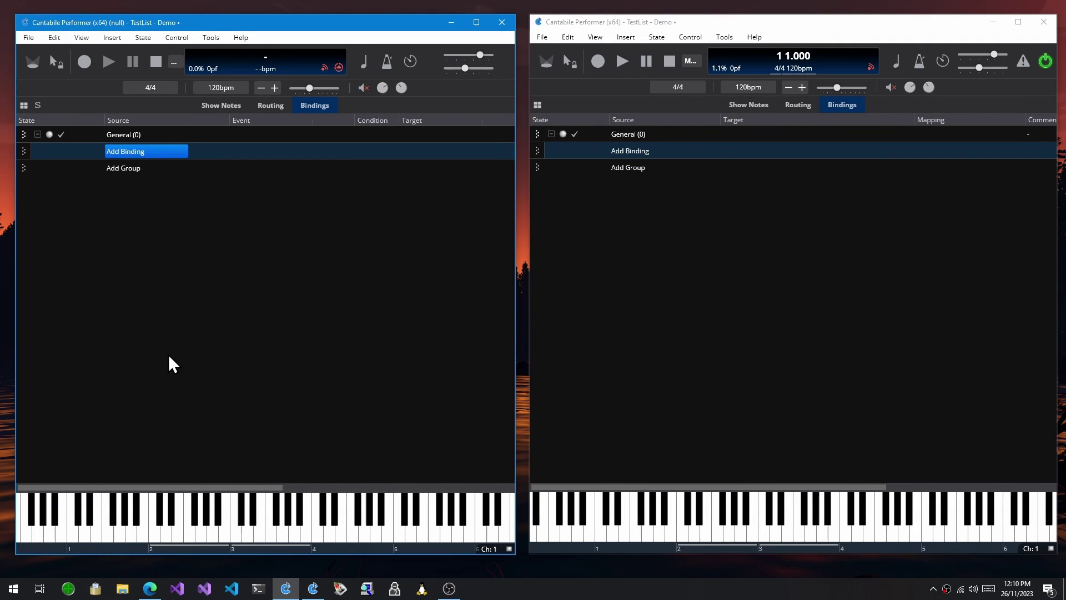
Step: Switch focus back and forth between the old-editor and new-editor windows
left_click(707, 286)
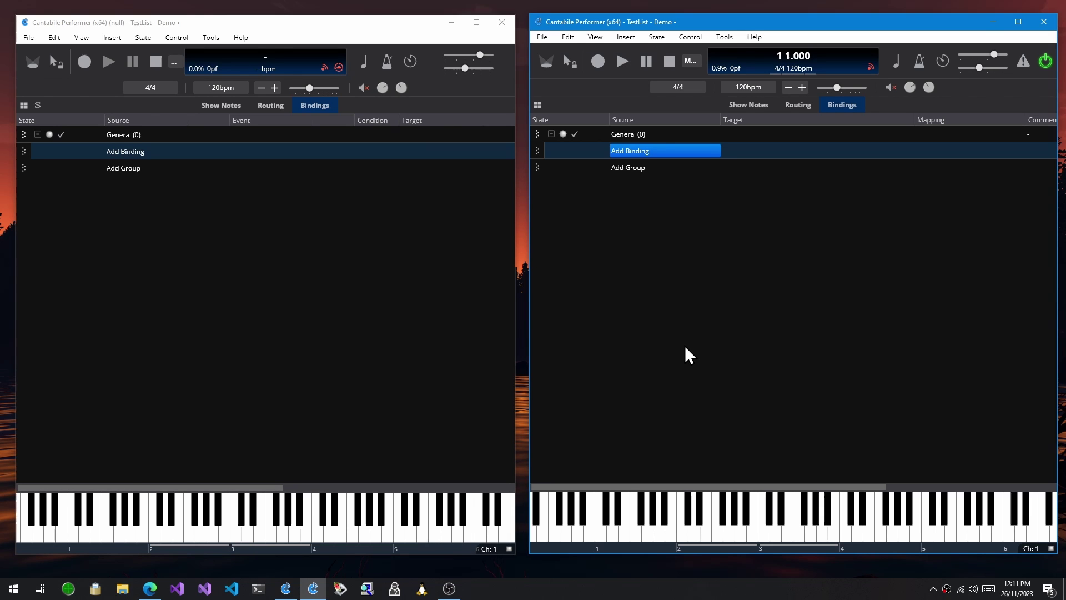
left_click(337, 317)
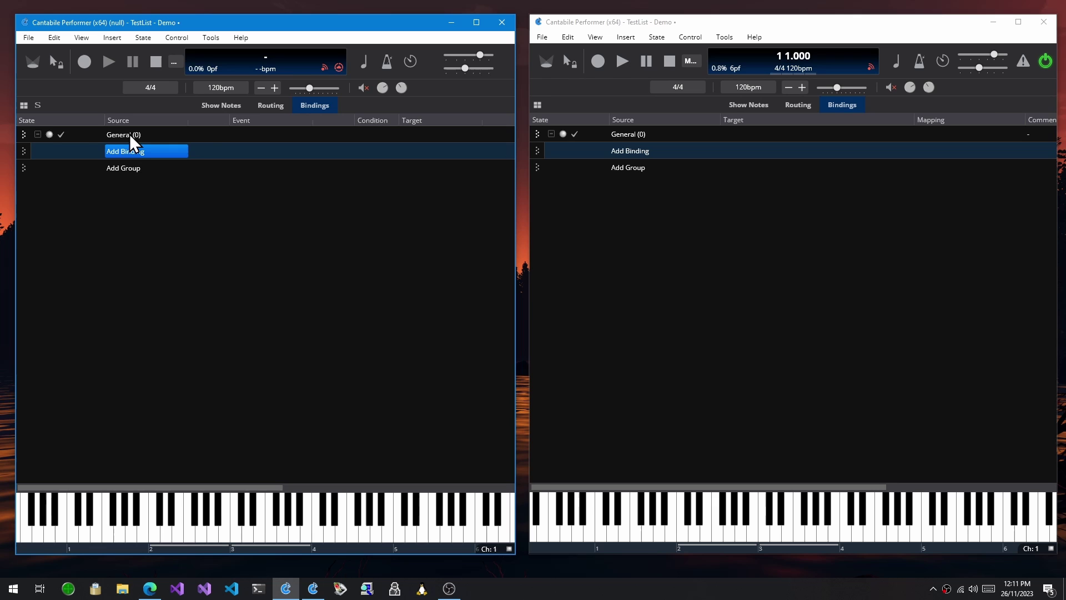
left_click(584, 347)
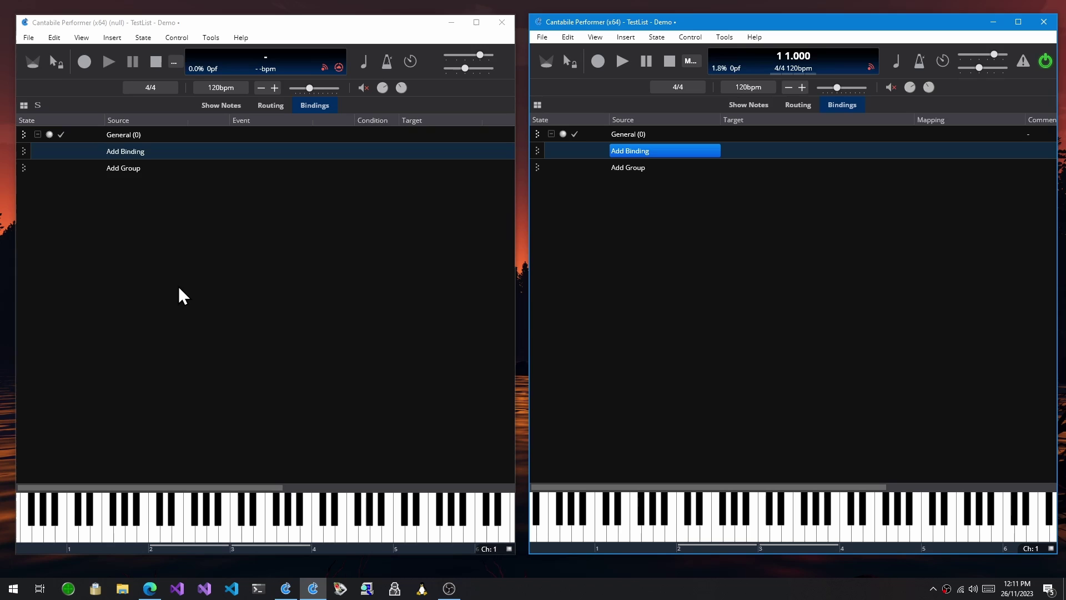
left_click(249, 330)
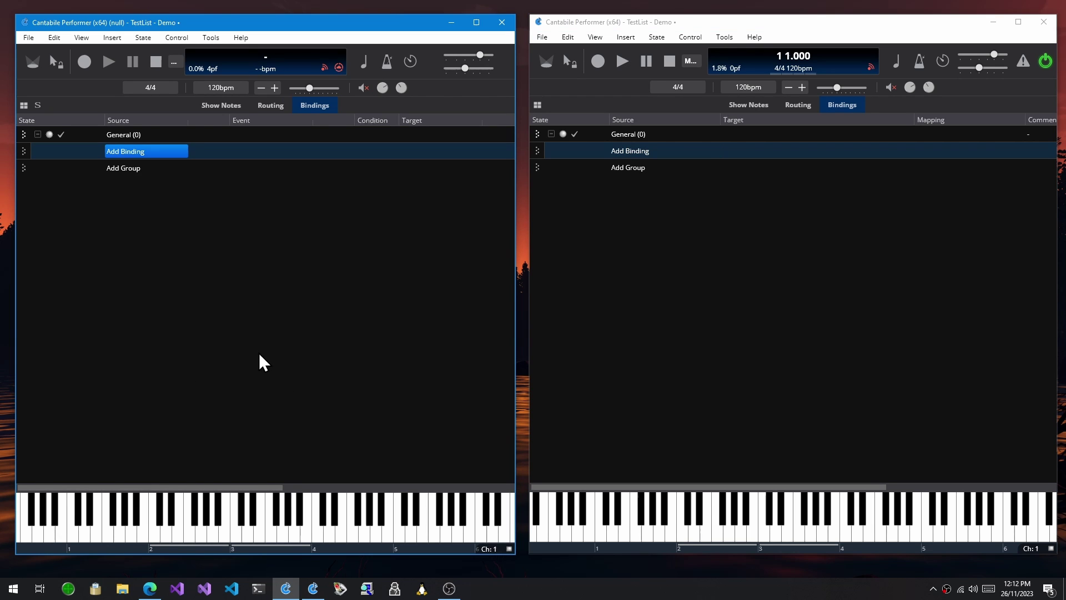
left_click(731, 259)
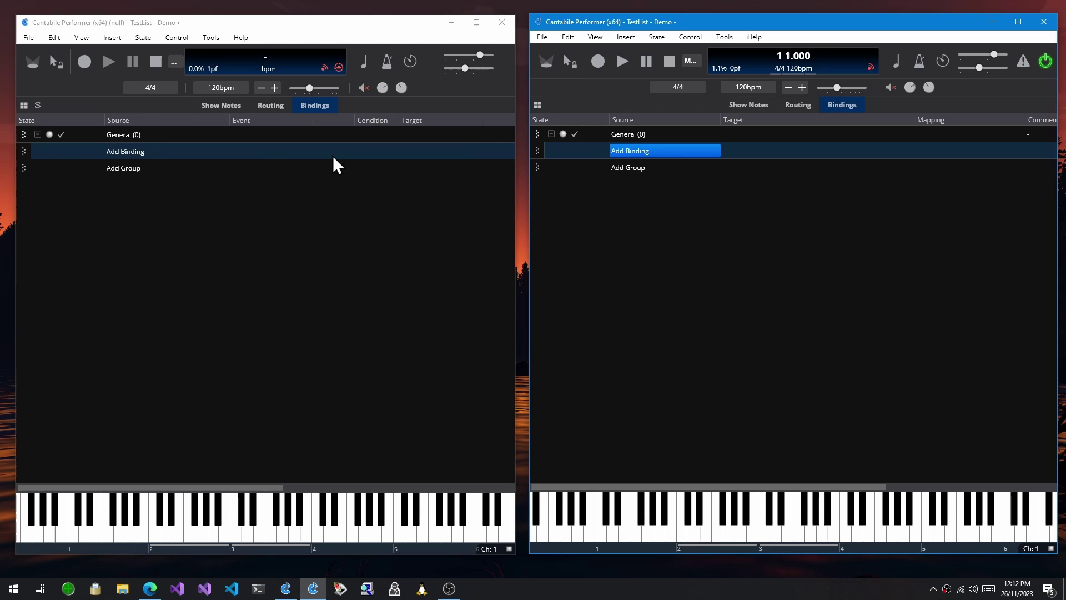
Step: Add an old-editor binding sourced from 4Front R-Piano x64 1, then add one in the new editor
left_click(114, 151)
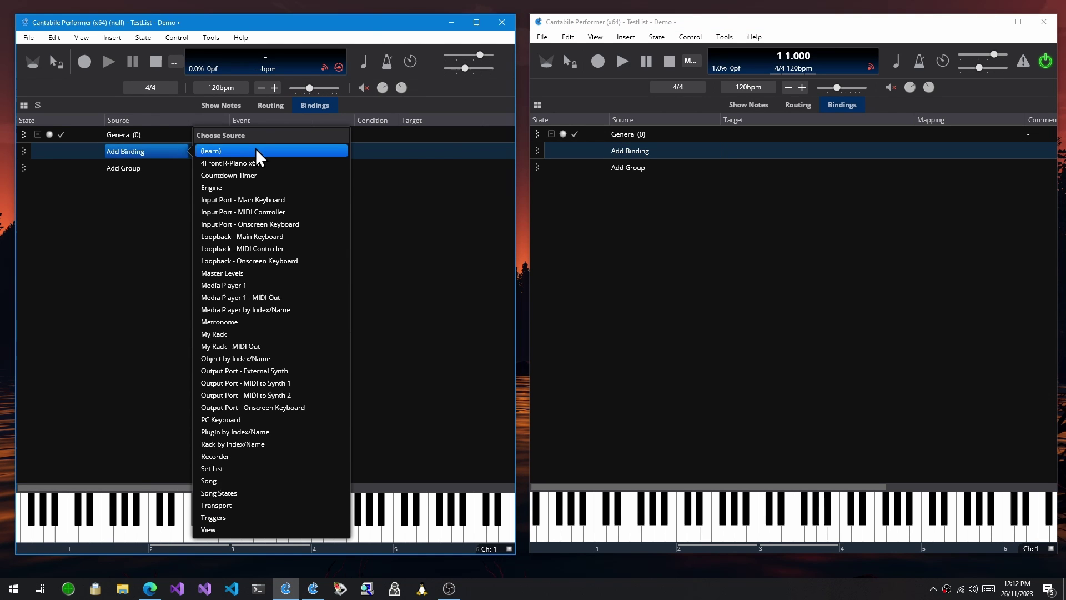
left_click(250, 162)
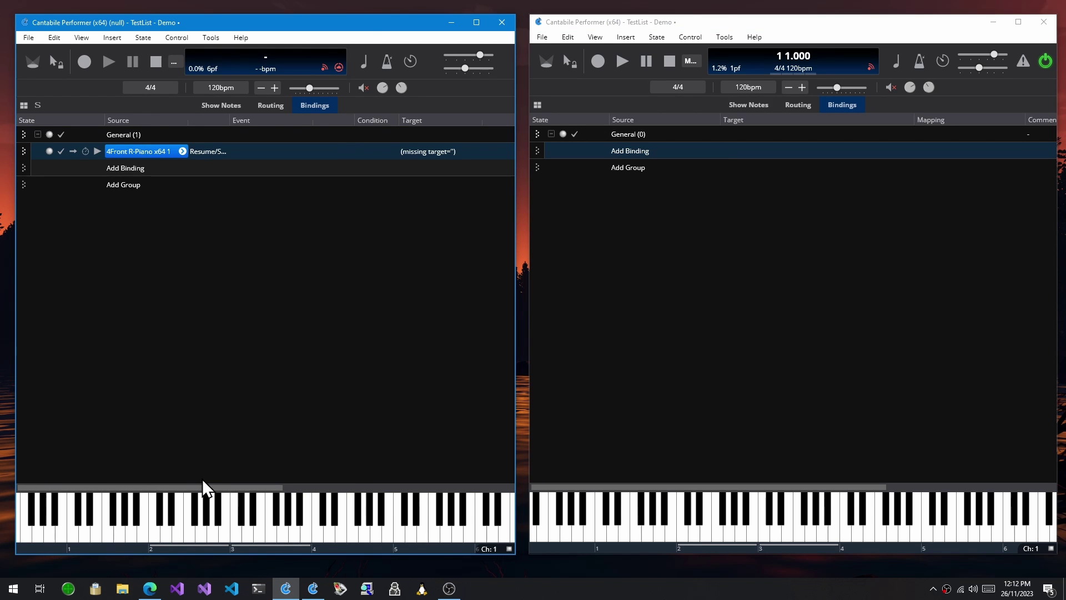
left_click_drag(205, 489, 241, 484)
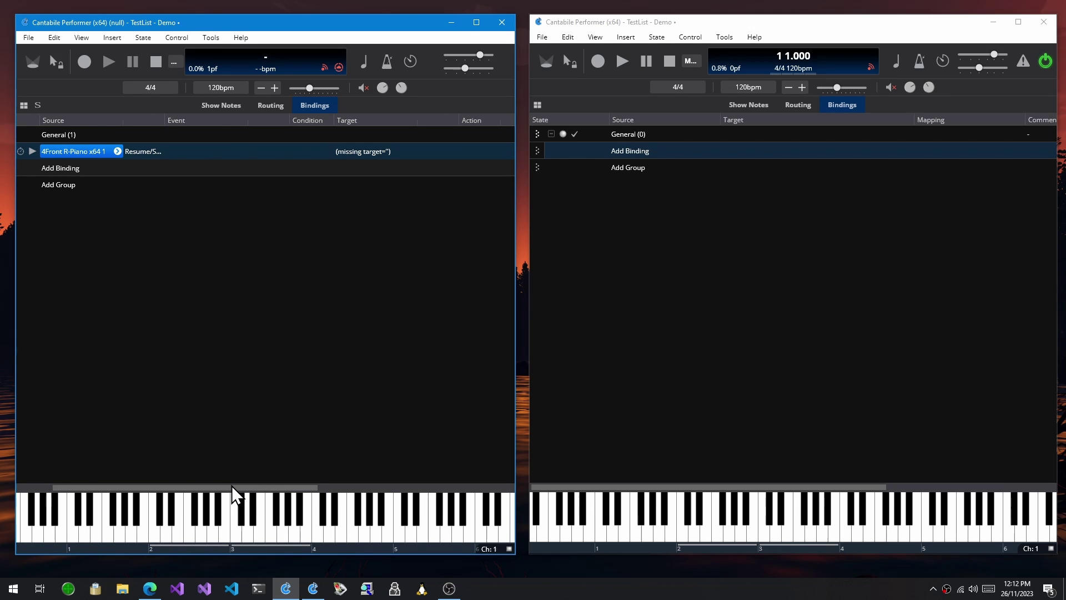
left_click_drag(231, 486, 333, 489)
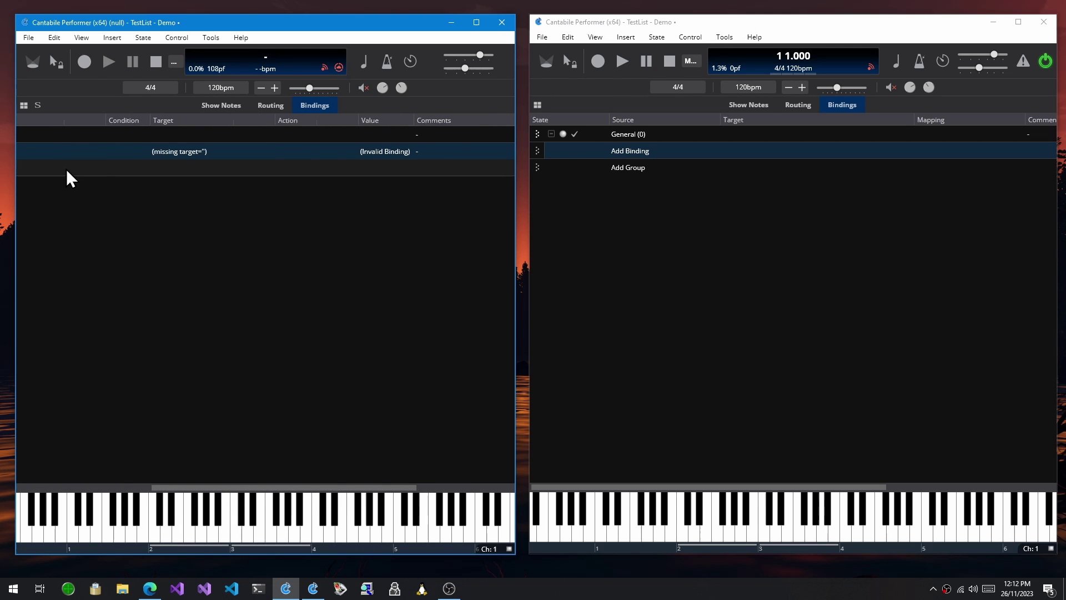
left_click_drag(222, 485, 92, 499)
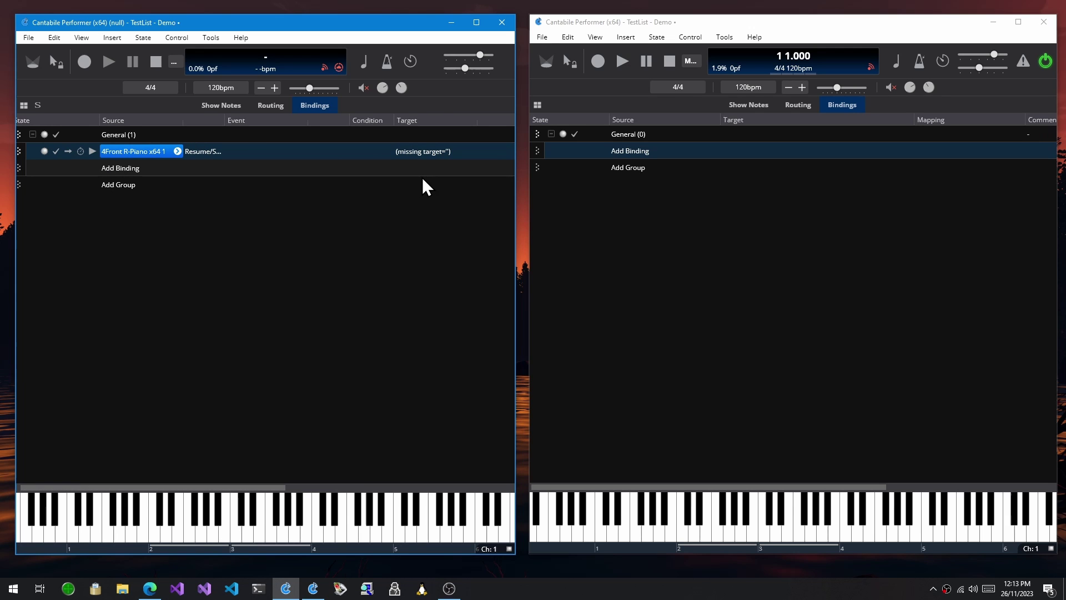
left_click(601, 150)
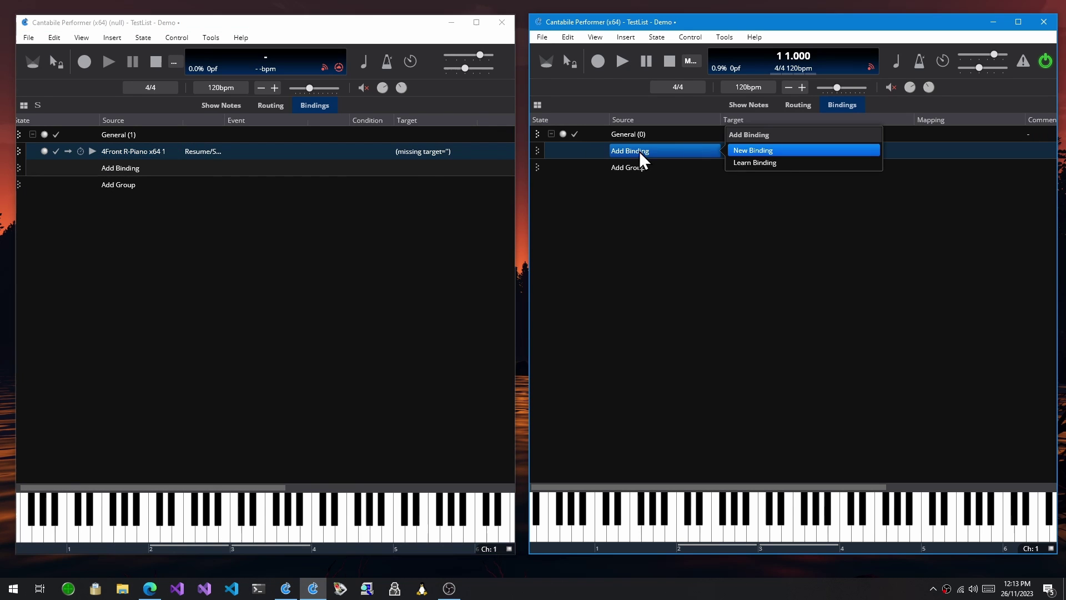
Step: Create a blank new binding and try Master Levels as its source object
left_click(769, 150)
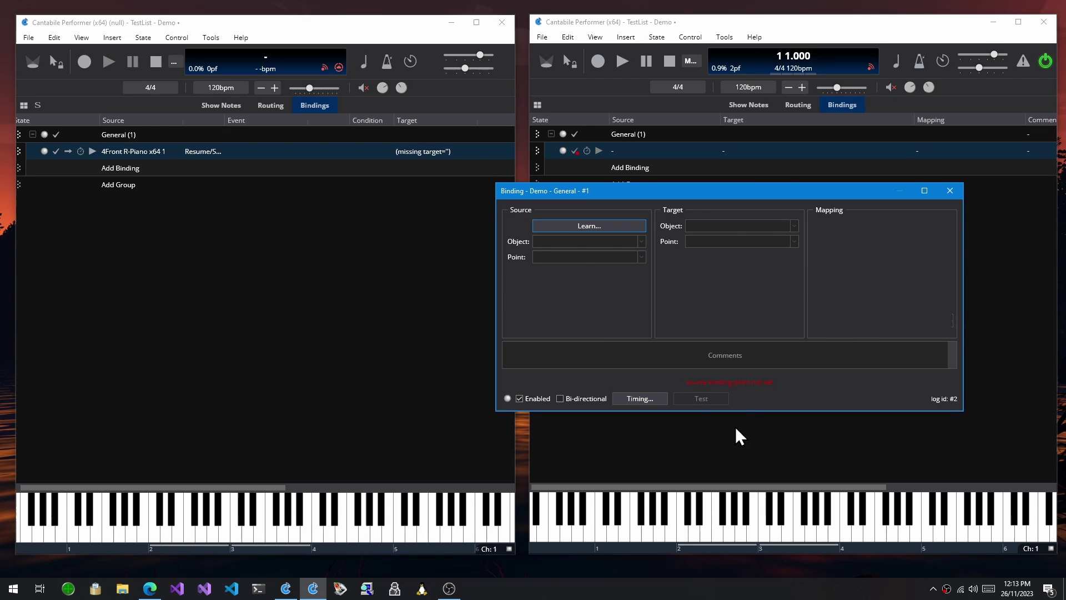
left_click(611, 244)
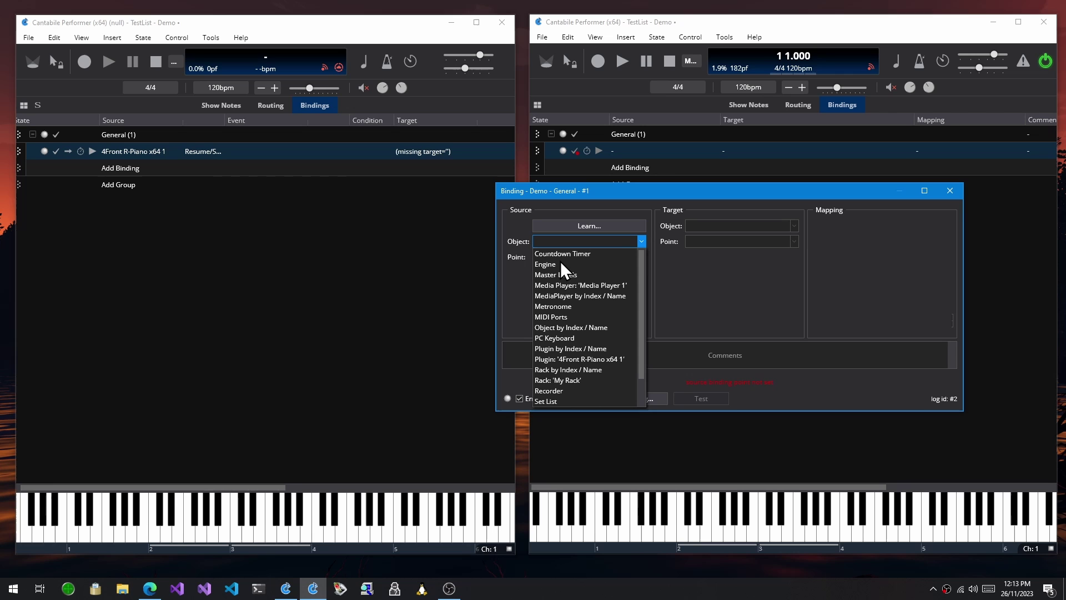
left_click(569, 275)
left_click(578, 254)
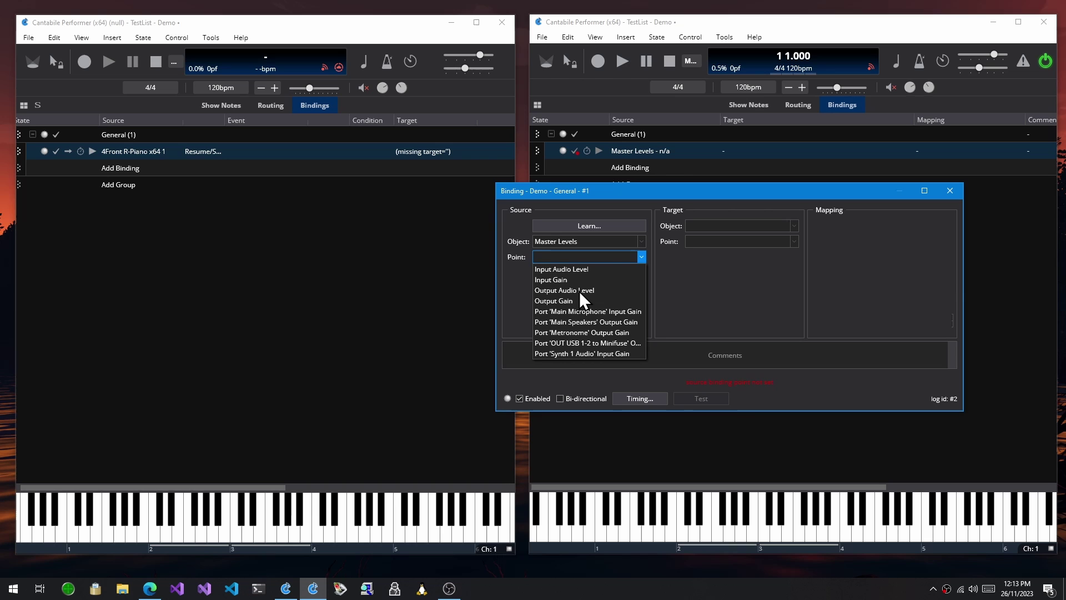
left_click(598, 260)
left_click(602, 253)
left_click(602, 244)
left_click(583, 244)
left_click(583, 241)
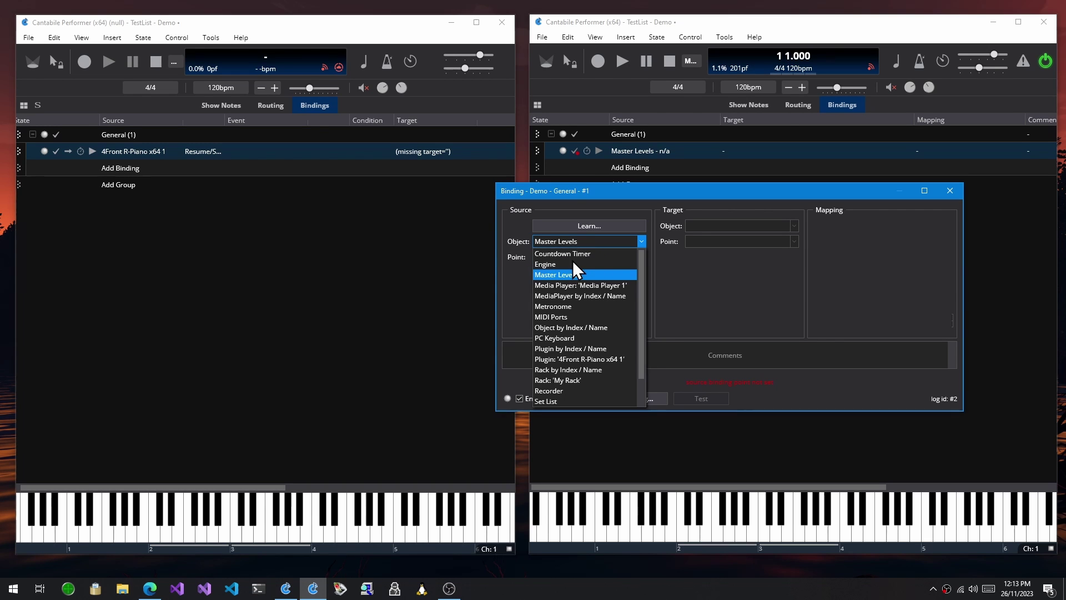
Step: Set the source to MIDI Ports, Onscreen Keyboard (in), Controller 29
left_click(576, 316)
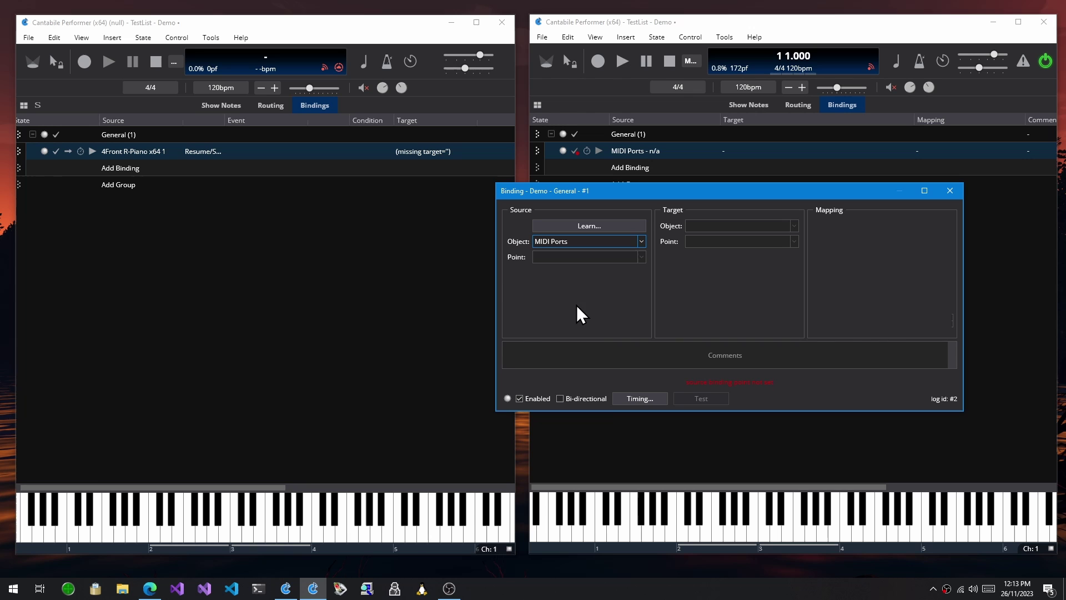
left_click(577, 257)
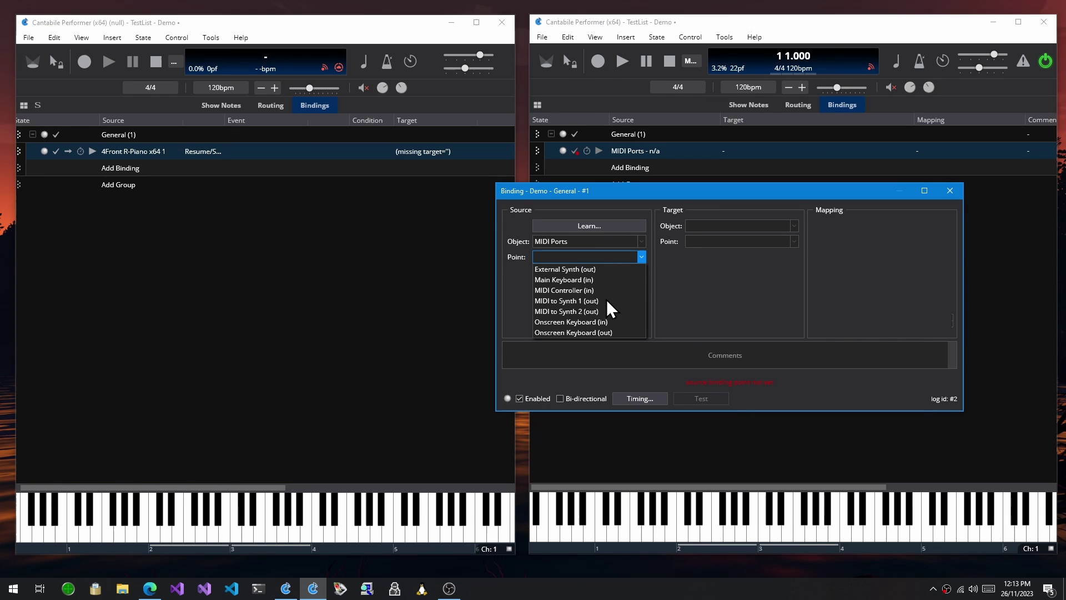
left_click(578, 322)
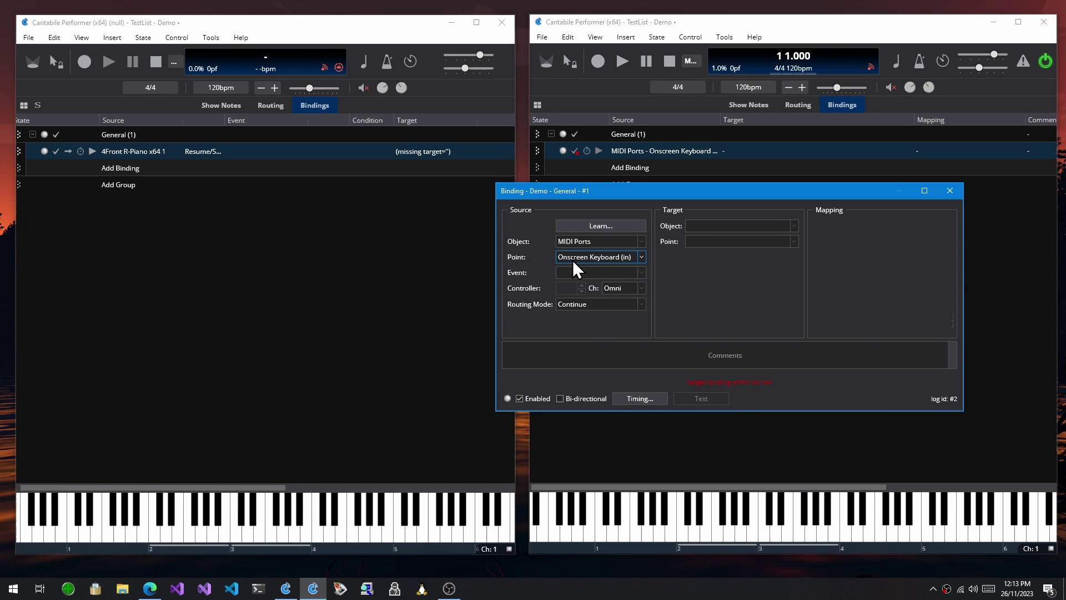
left_click(589, 271)
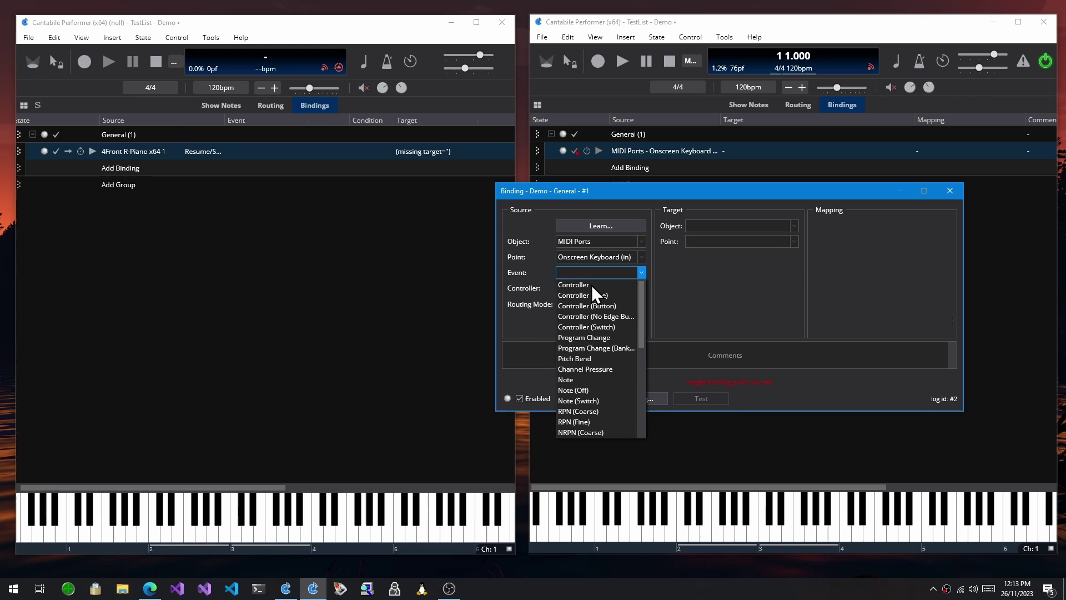
left_click(590, 285)
left_click(574, 288)
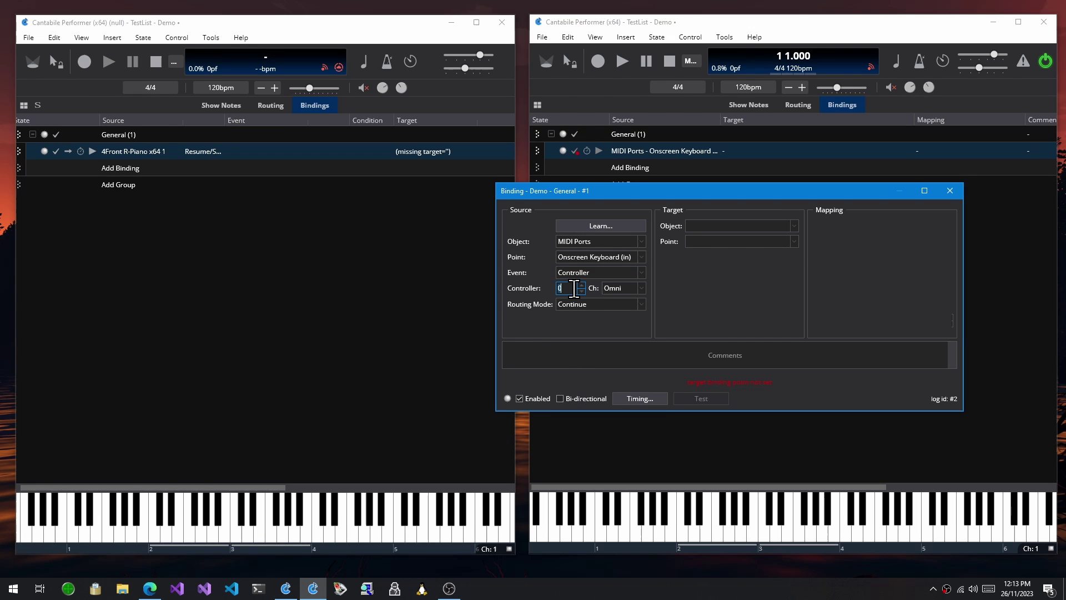
type("29")
Step: Set the binding's target to Master Levels with Output Gain as the target point
left_click(767, 227)
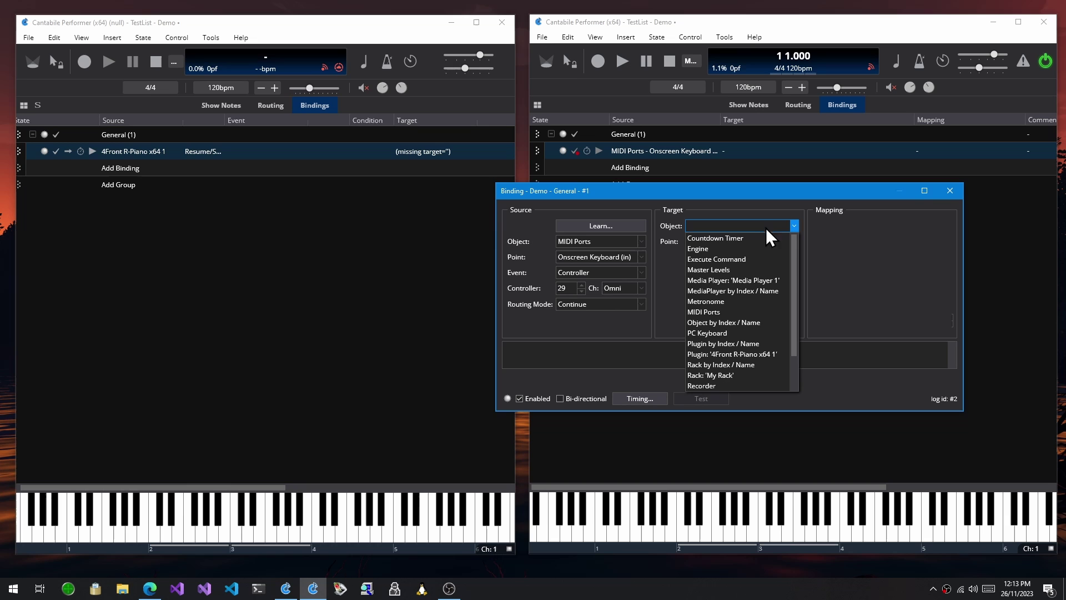
left_click(740, 267)
left_click(711, 240)
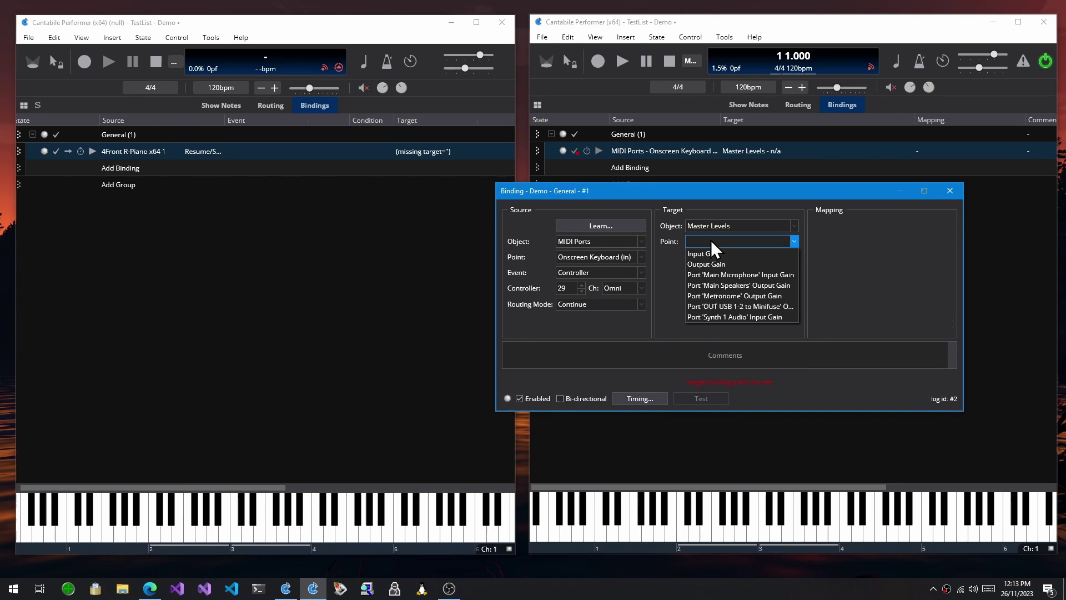
left_click(728, 263)
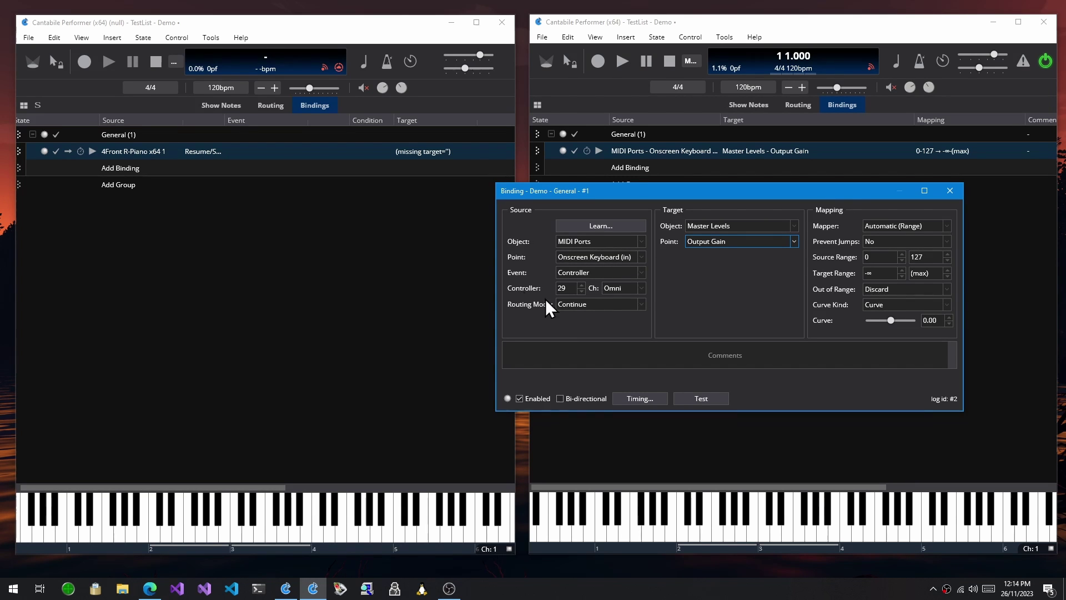
left_click(895, 227)
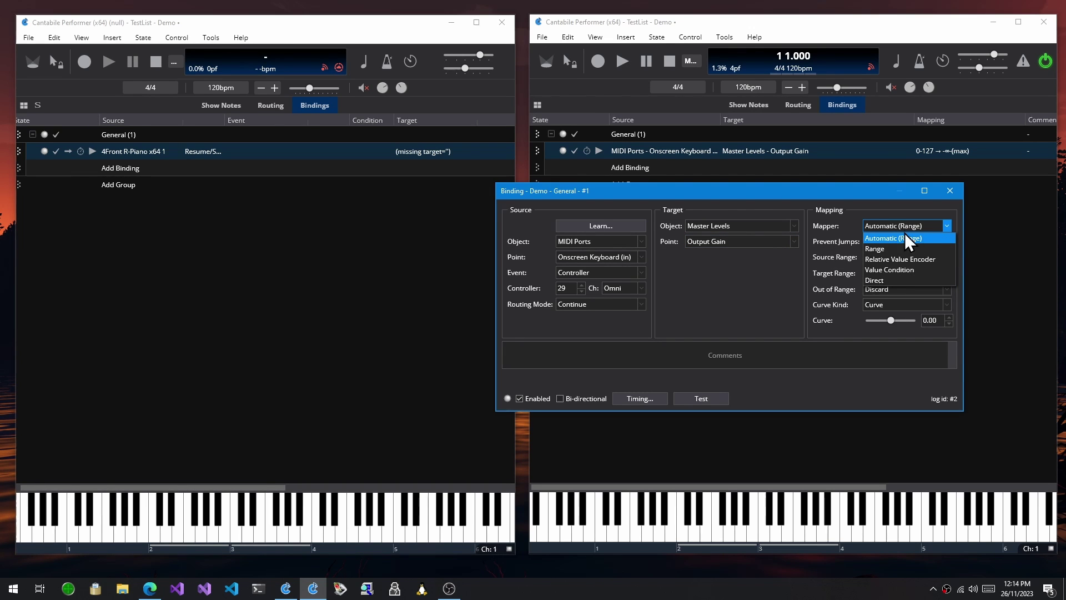
left_click(904, 236)
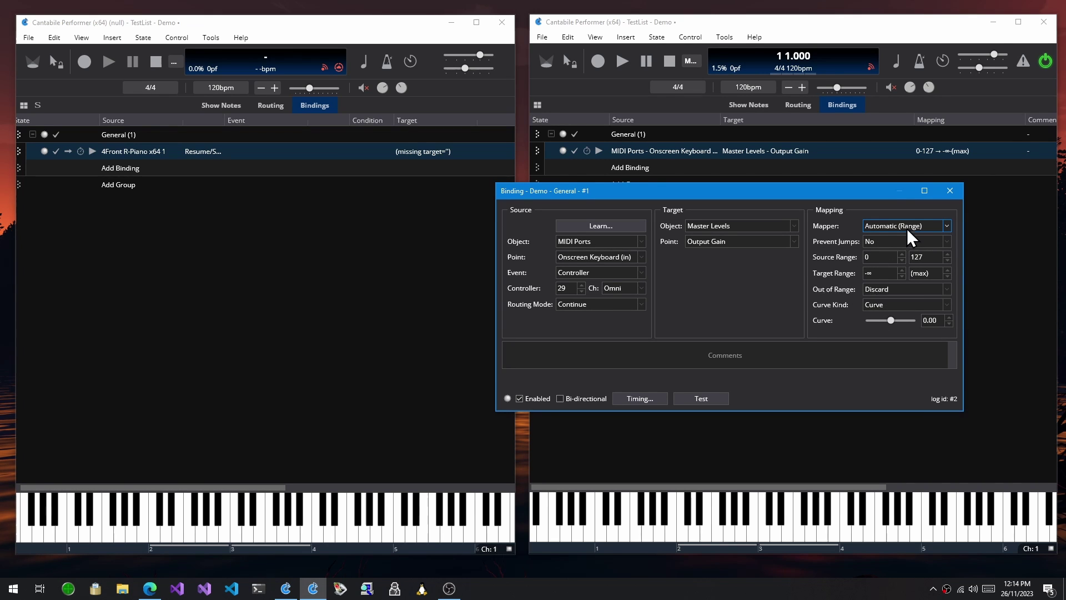
left_click(904, 239)
left_click(904, 238)
left_click(907, 226)
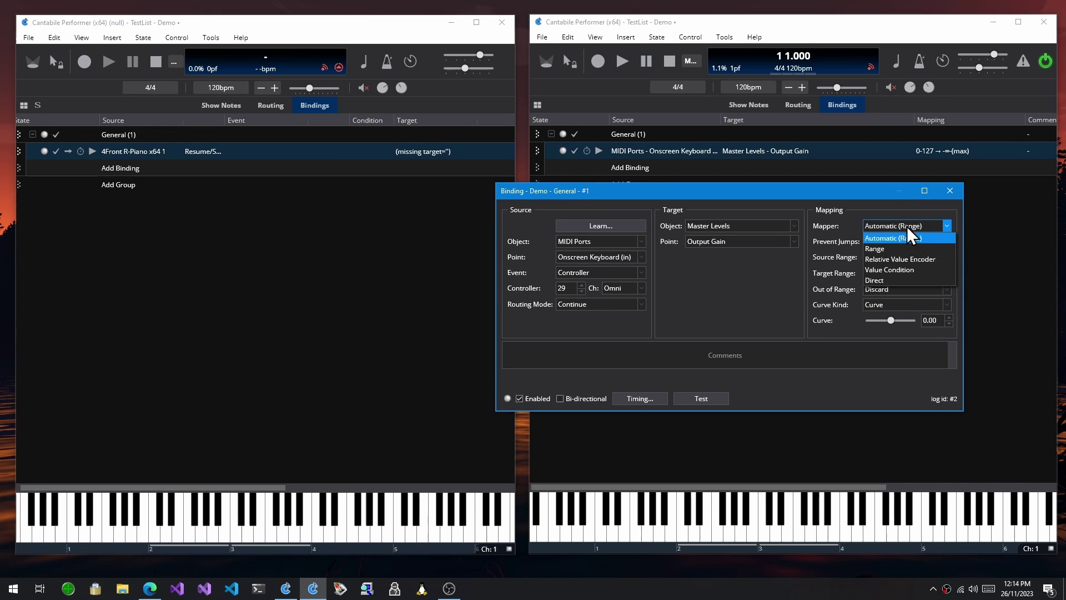
left_click(911, 261)
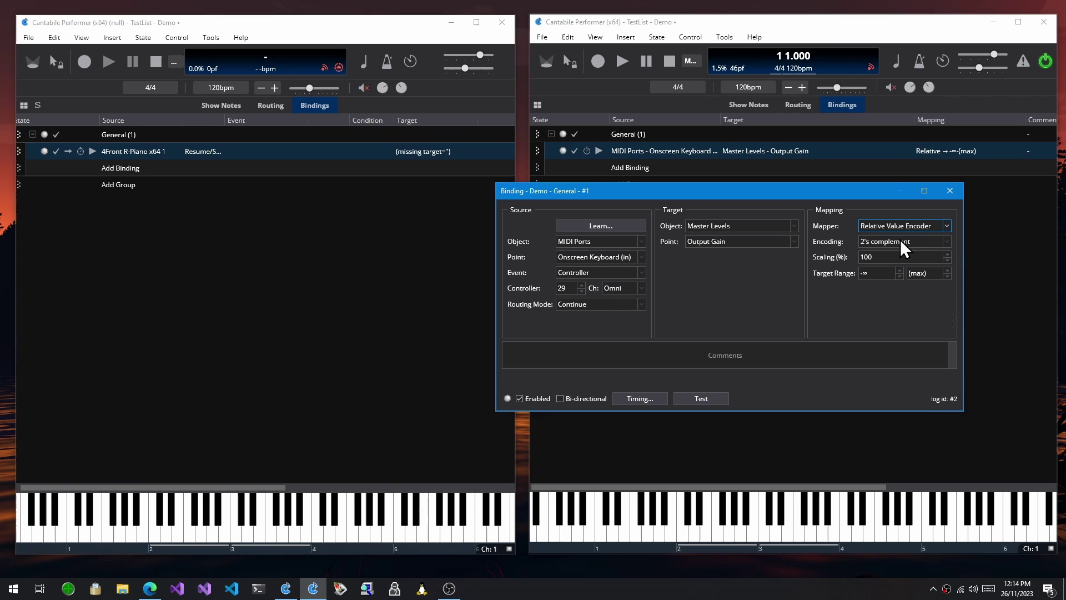
left_click(927, 224)
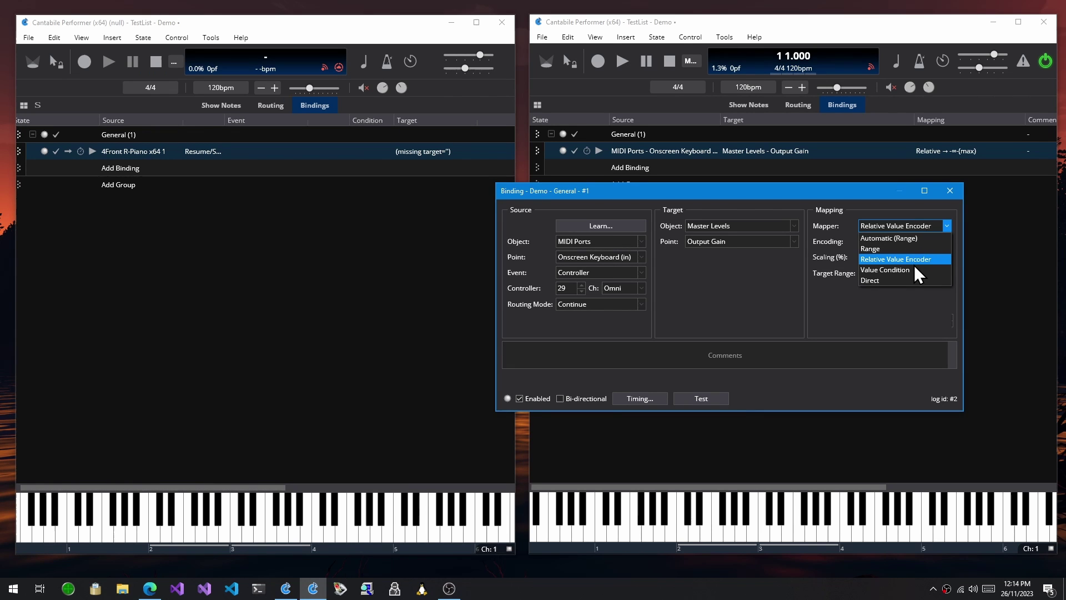
left_click(914, 265)
left_click(910, 231)
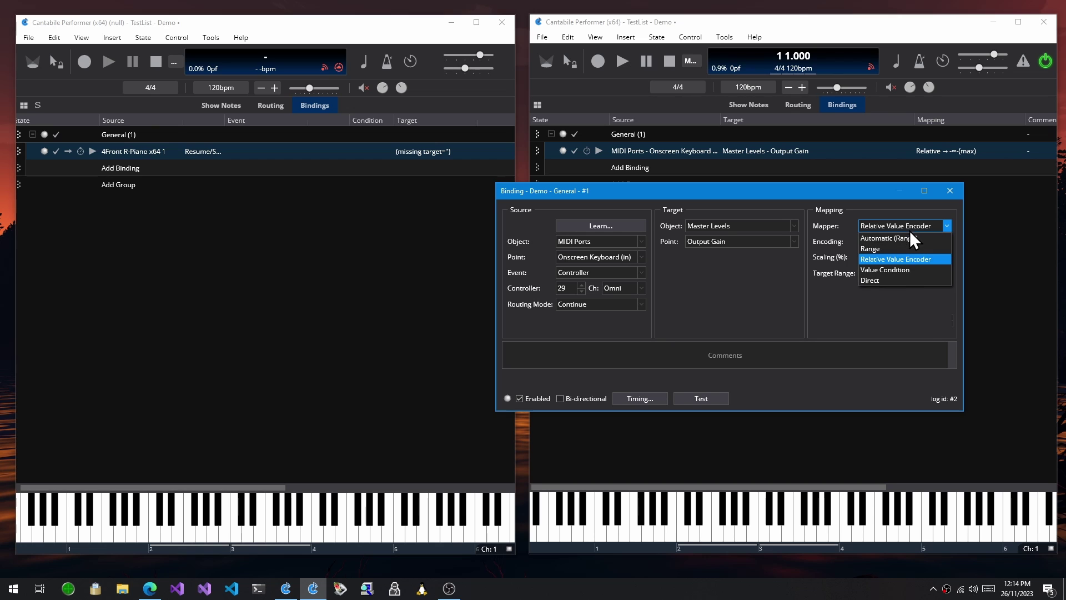
left_click(905, 271)
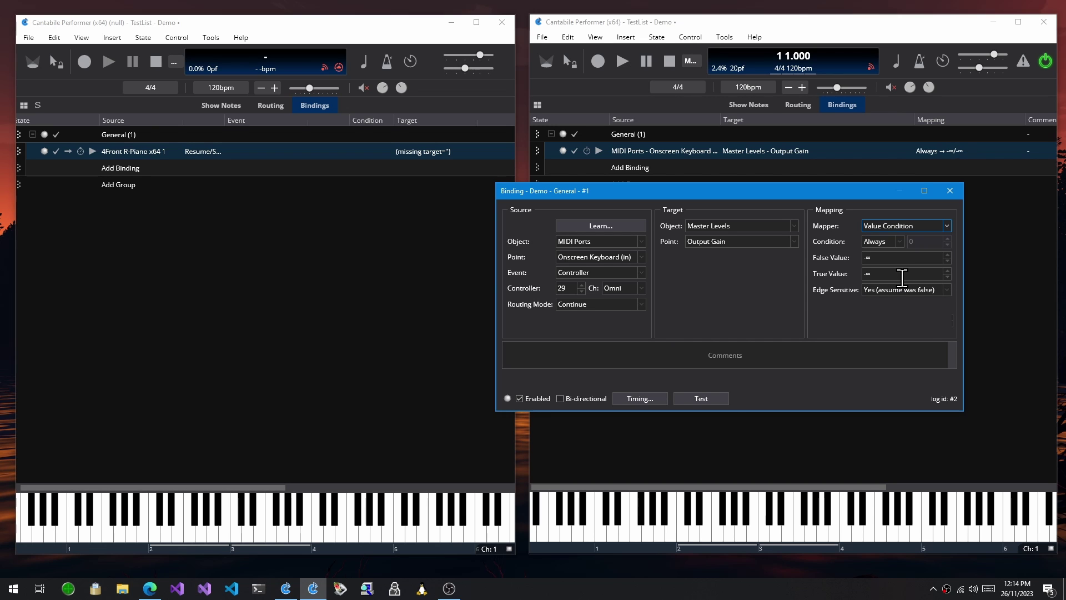
left_click(898, 241)
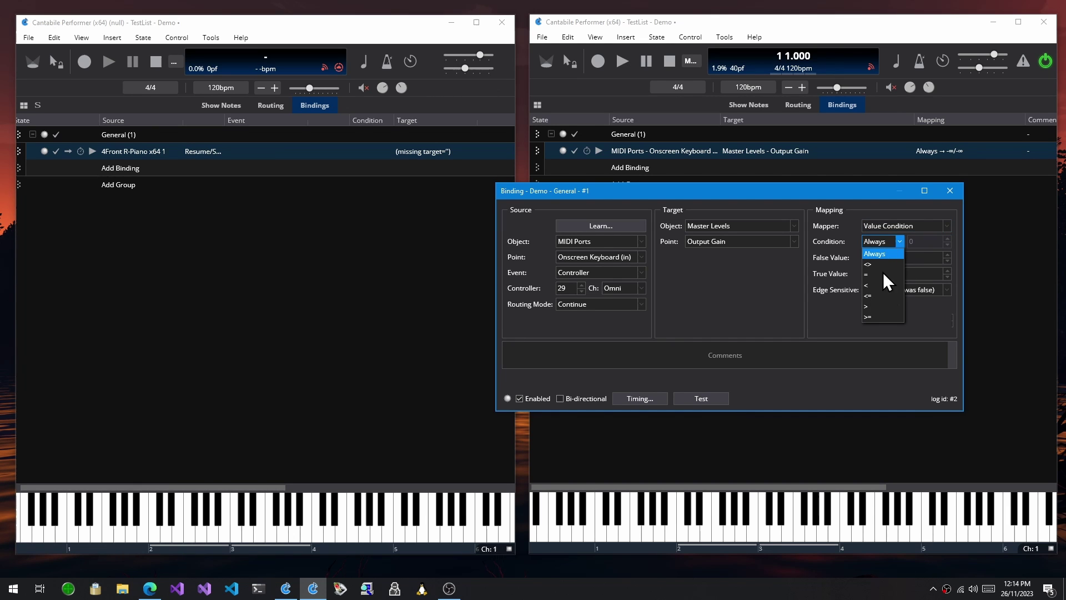
left_click(876, 252)
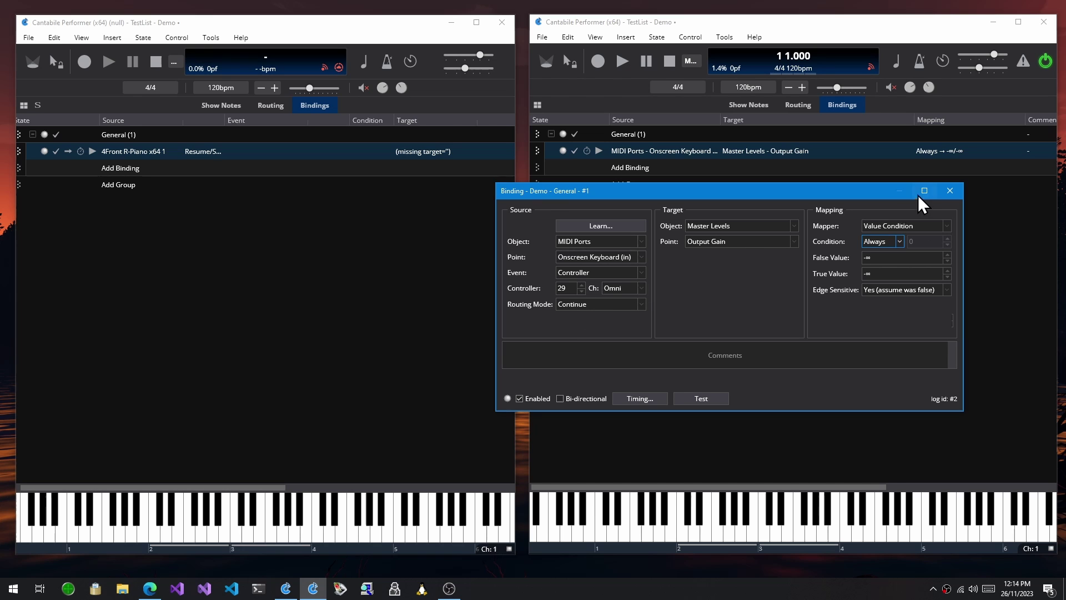
left_click(897, 228)
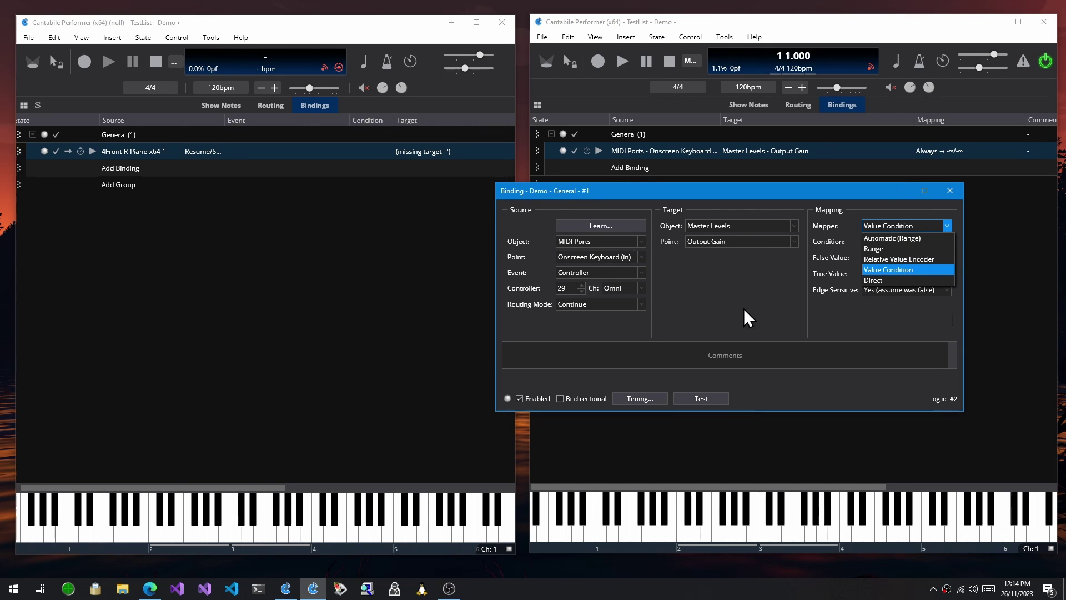
left_click(727, 358)
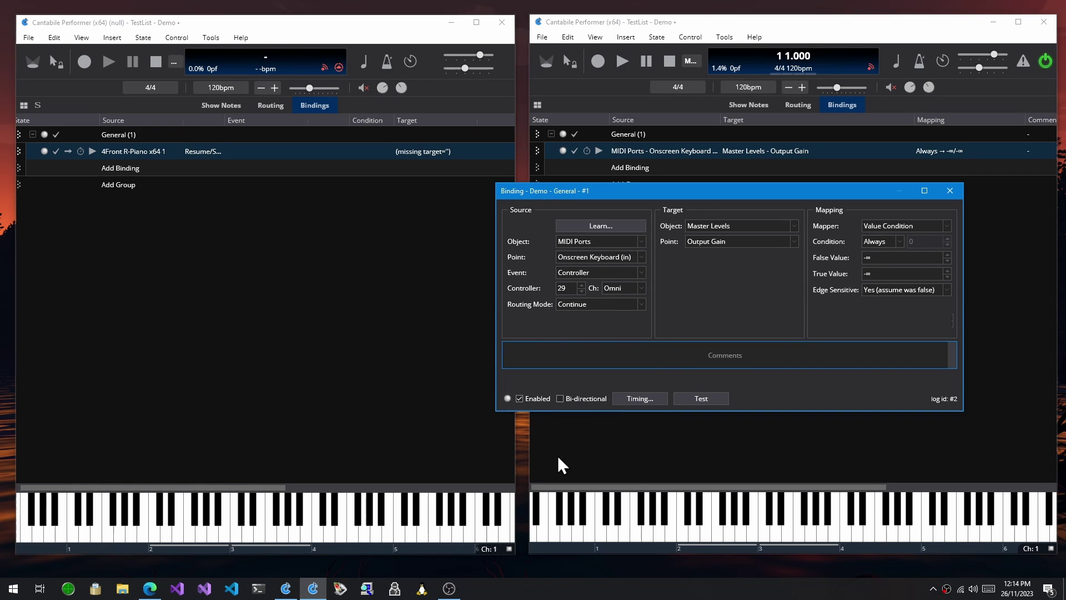
Step: Toggle the binding's Enabled and Bi-directional options off and back again
left_click(528, 397)
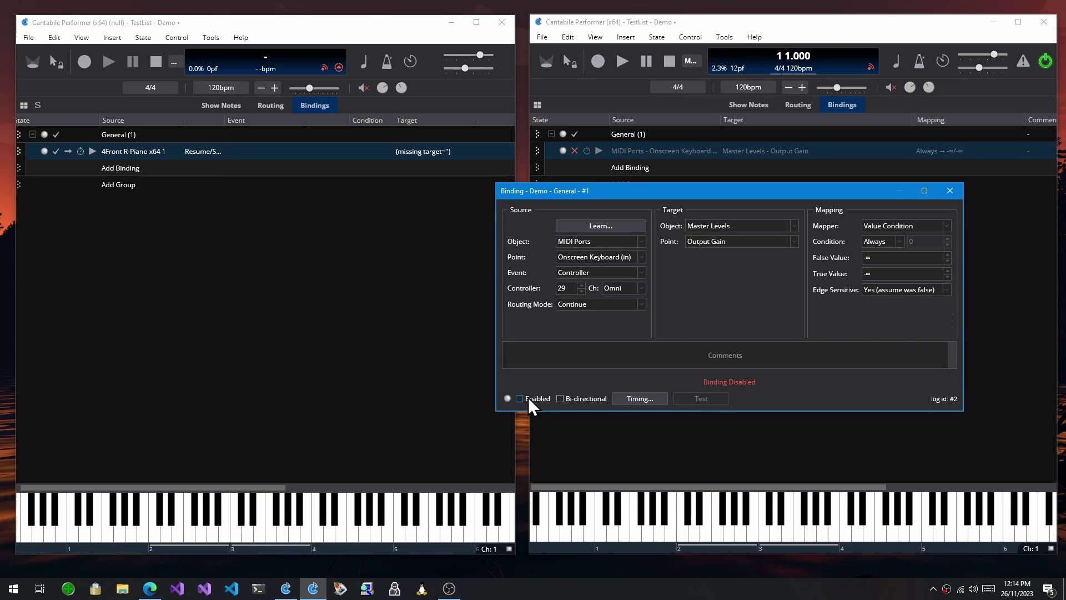
left_click(528, 398)
left_click(587, 399)
left_click(579, 399)
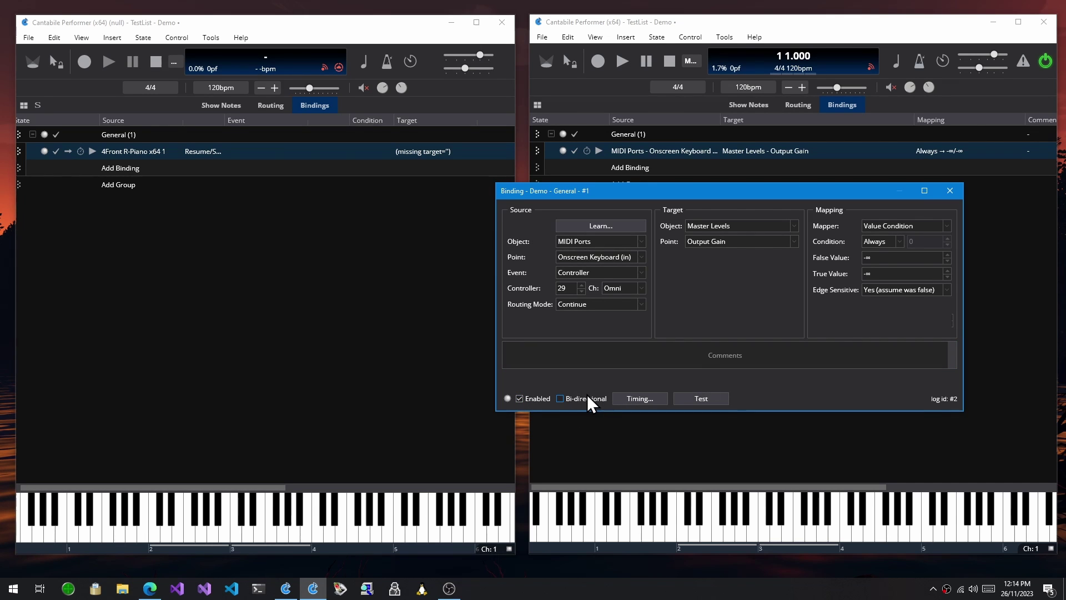
Step: Compare the timing settings with the old binding's context menu, cancel timing, then show Test options
left_click(634, 395)
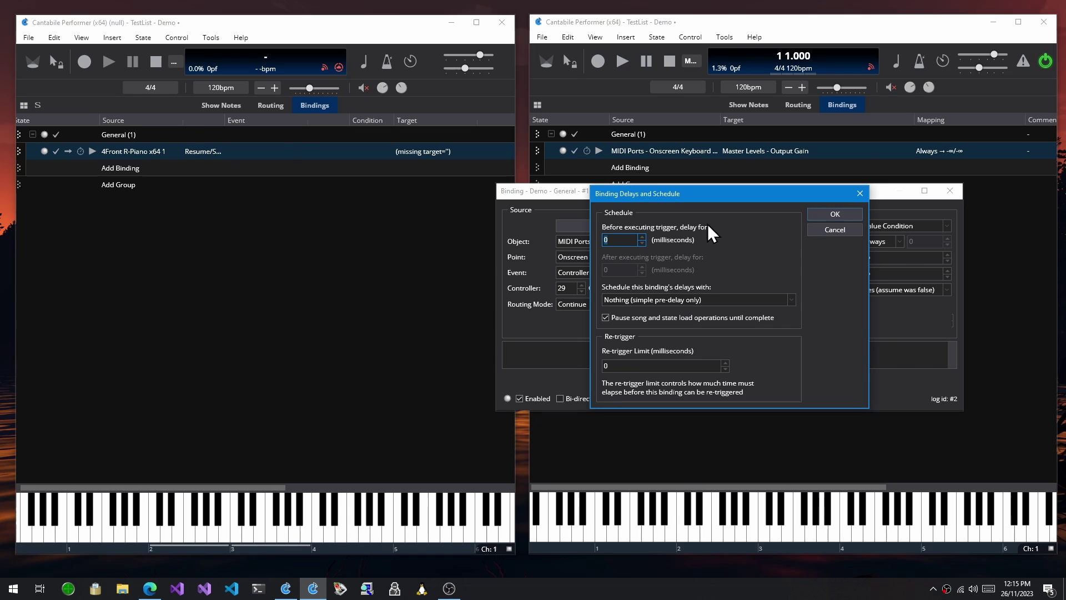
left_click(138, 150)
right_click(138, 150)
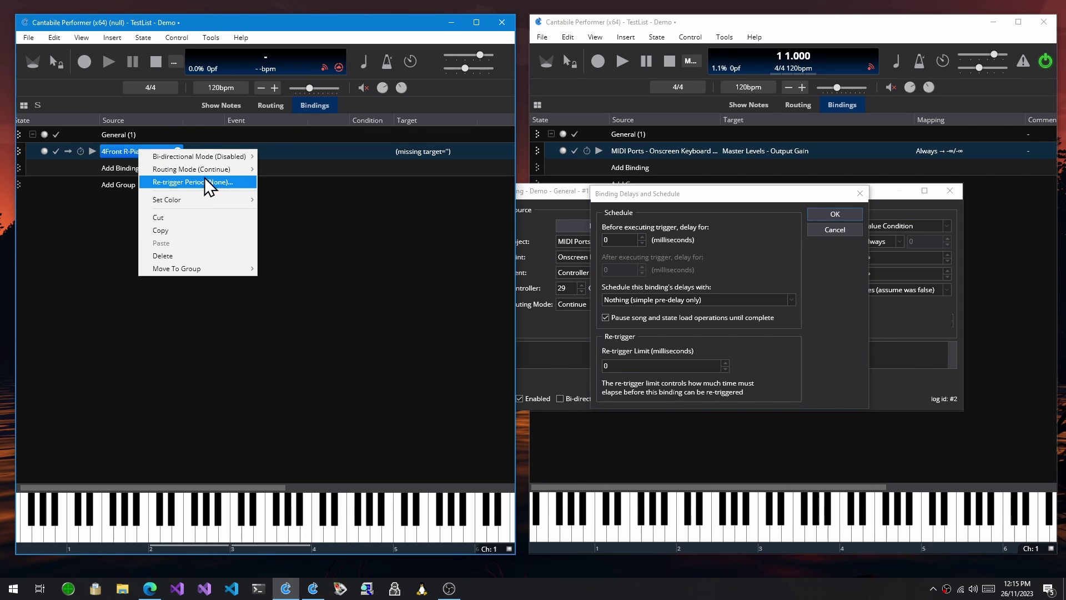
left_click(392, 286)
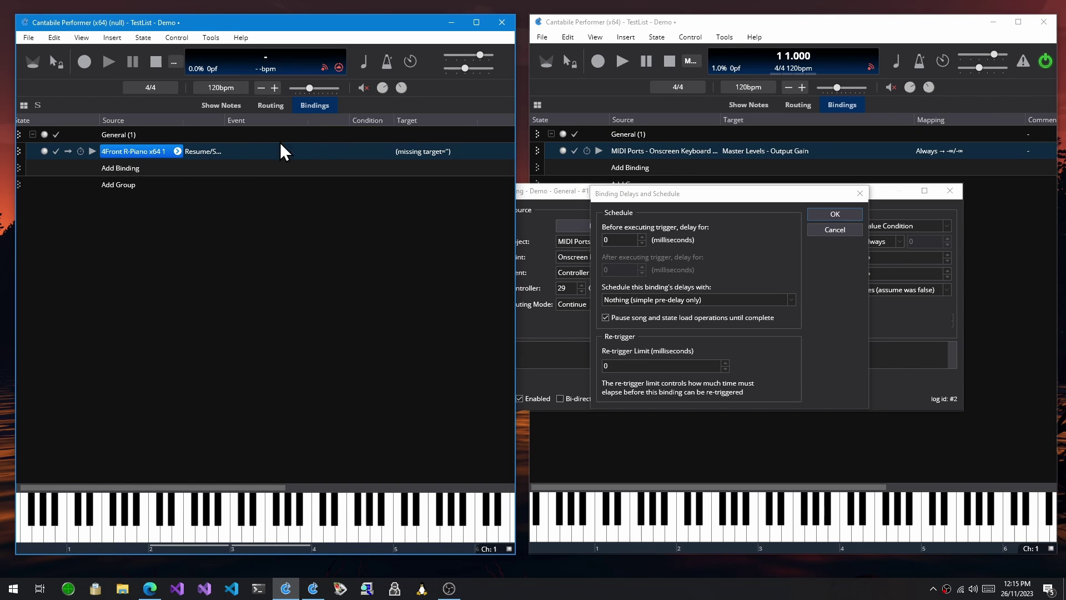
left_click(826, 296)
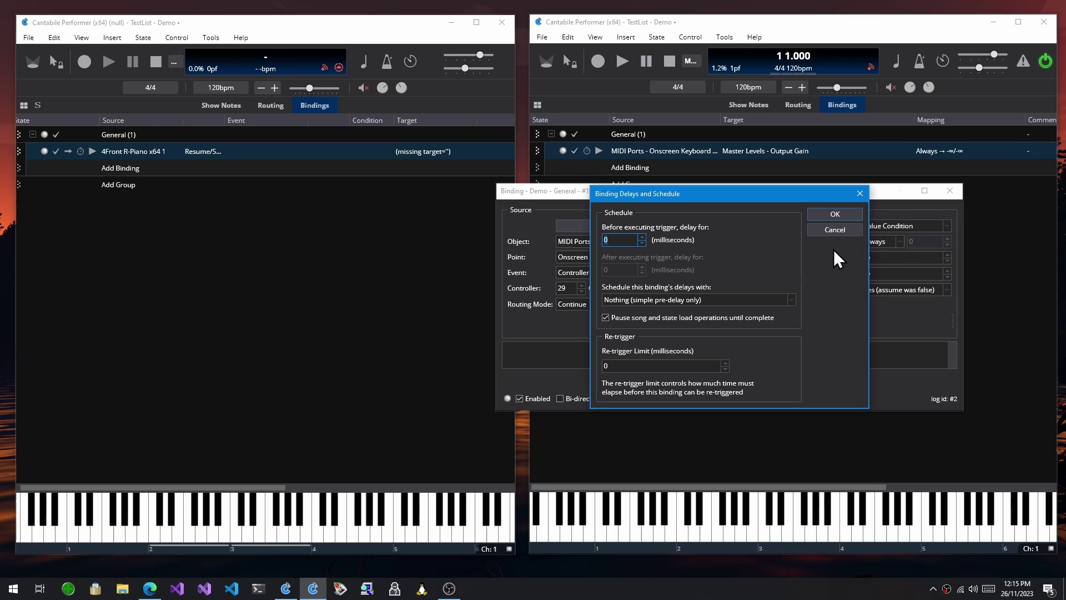
left_click(841, 228)
left_click(699, 398)
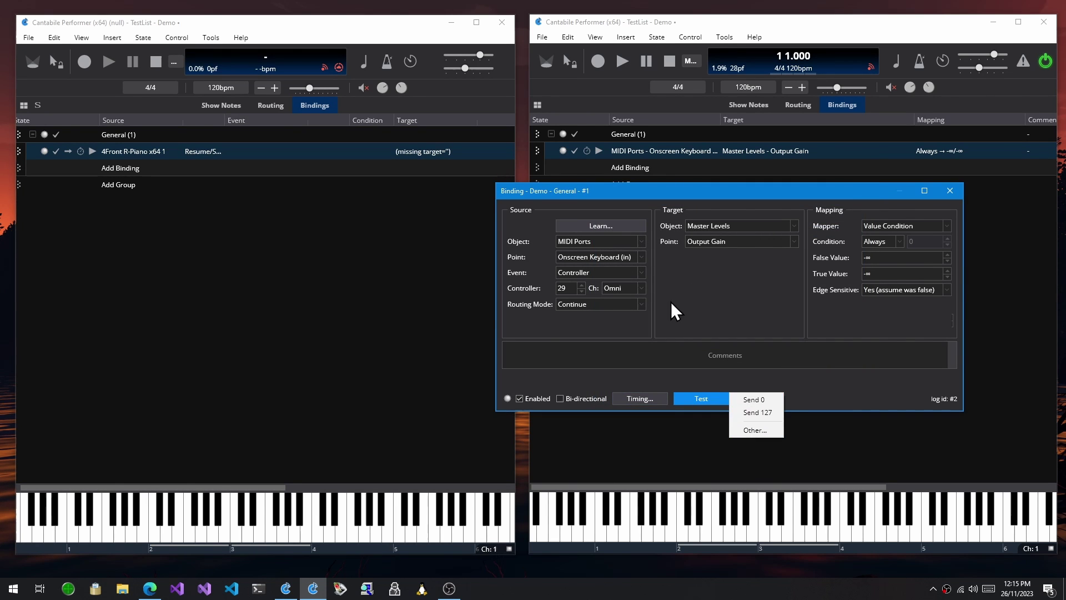
Step: Dismiss the Test menu and close the Binding editor window
left_click(808, 373)
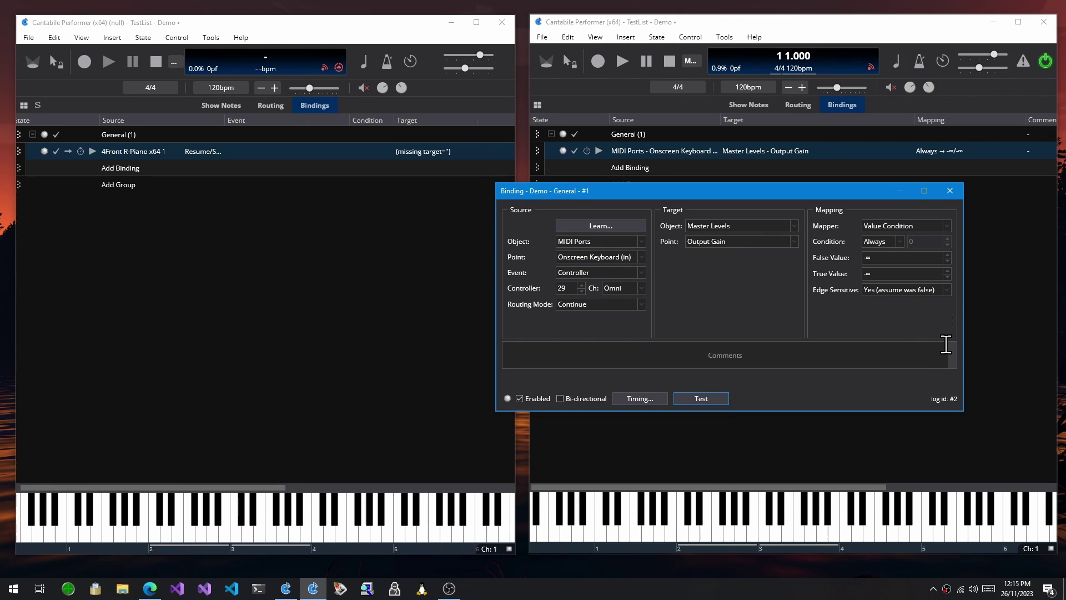
left_click(954, 190)
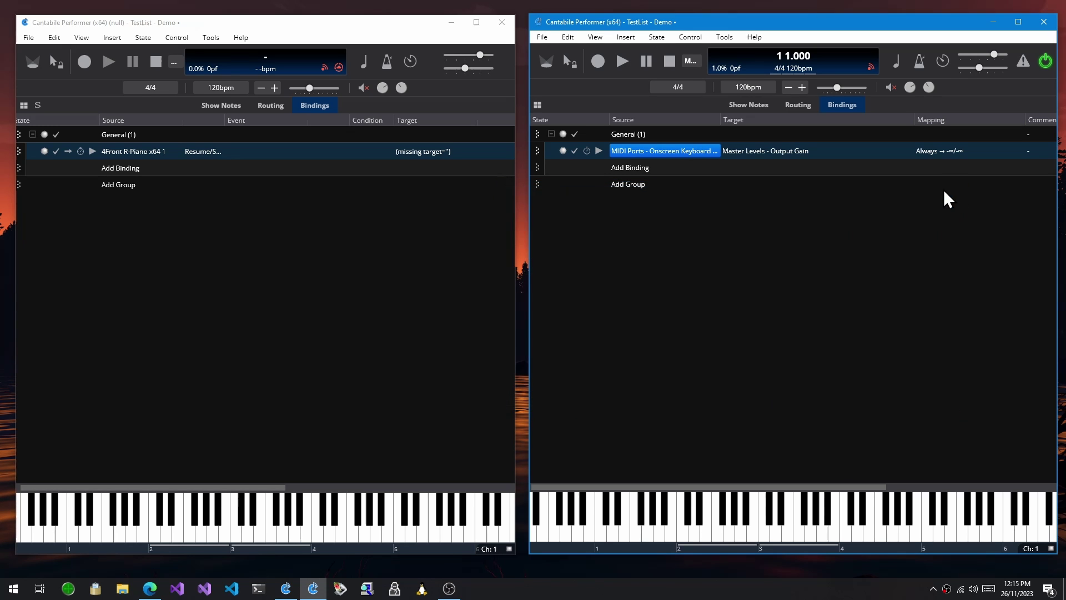
Step: Reopen the MIDI Ports binding's editor and set the old binding's source to PC Keyboard
double_click(656, 152)
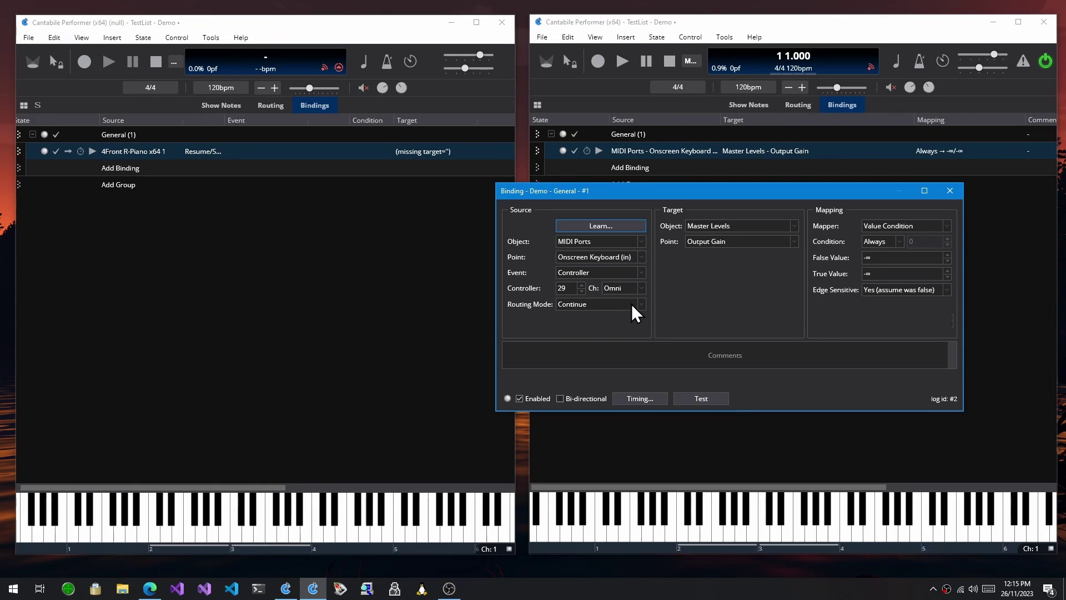
left_click(147, 155)
left_click(177, 151)
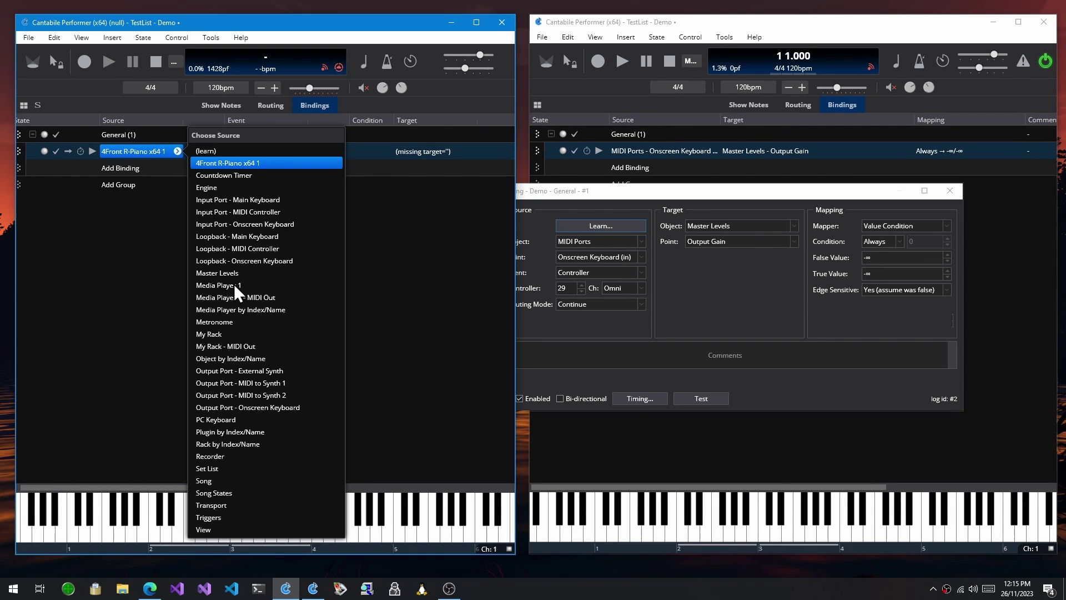
left_click(219, 421)
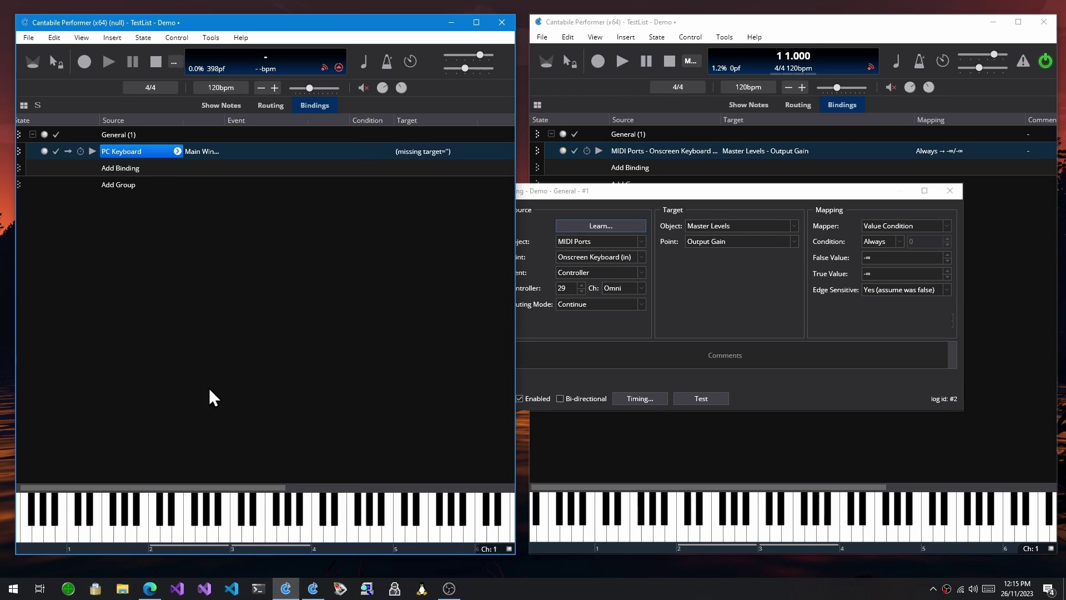
left_click(418, 149)
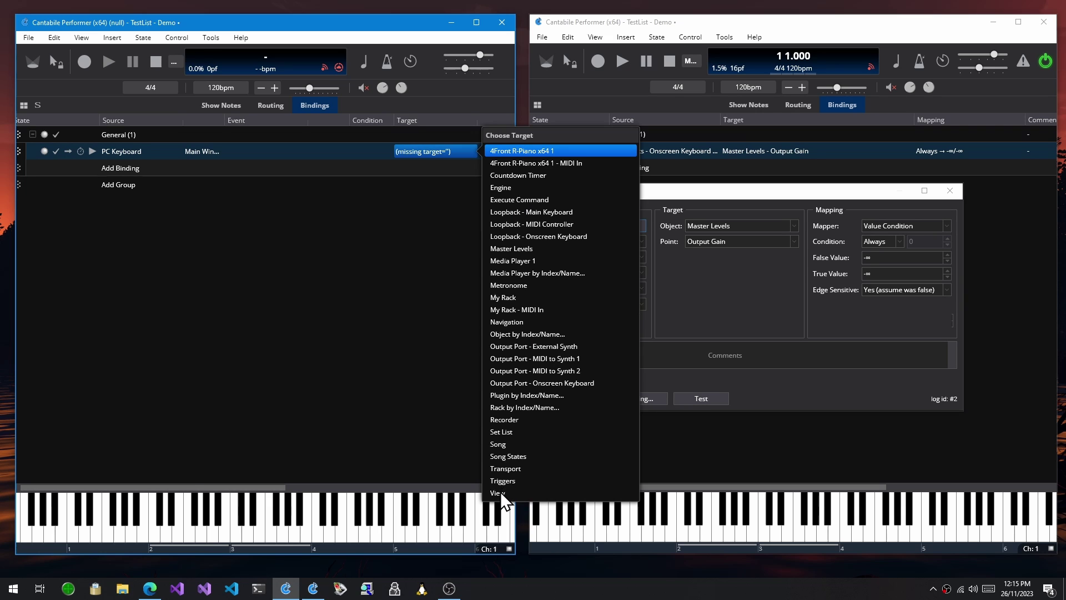
left_click(695, 287)
Step: Set the new binding's Source Object and Target Object to PC Keyboard, comparing with the old window
left_click(590, 242)
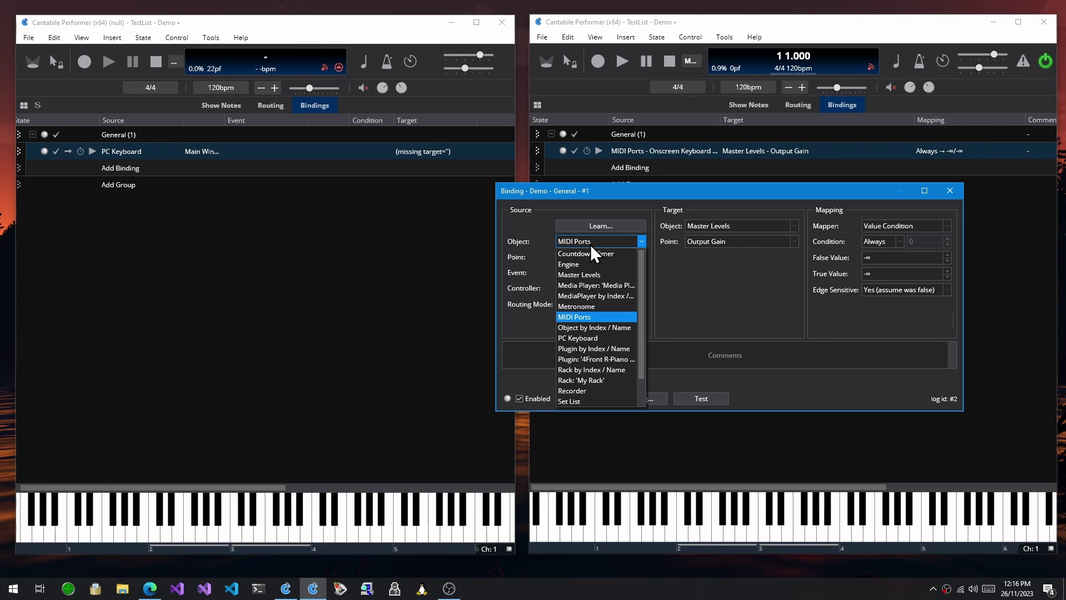
left_click(599, 337)
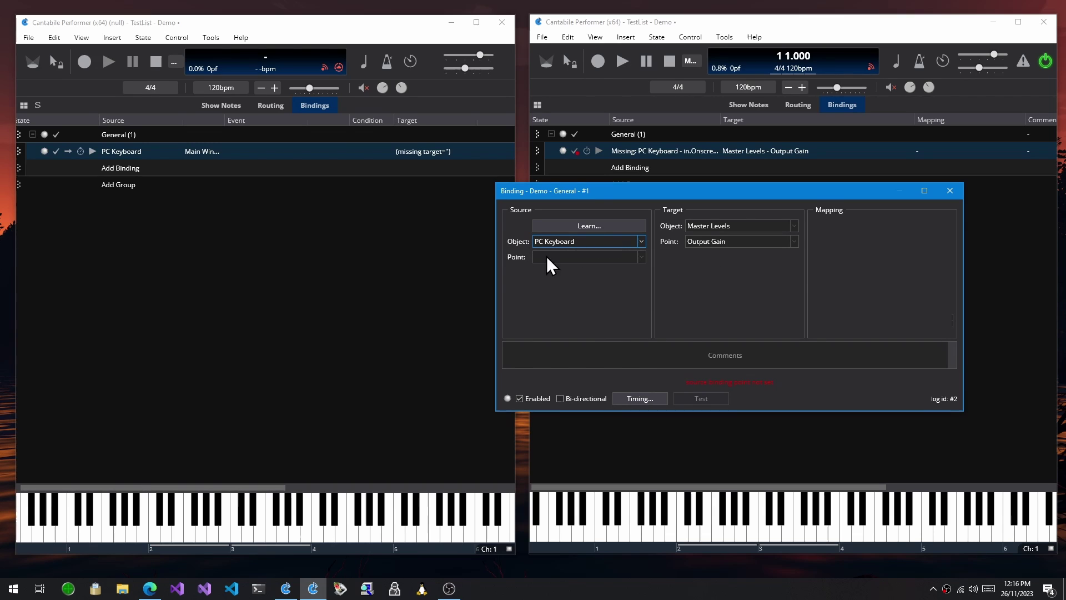
left_click(703, 224)
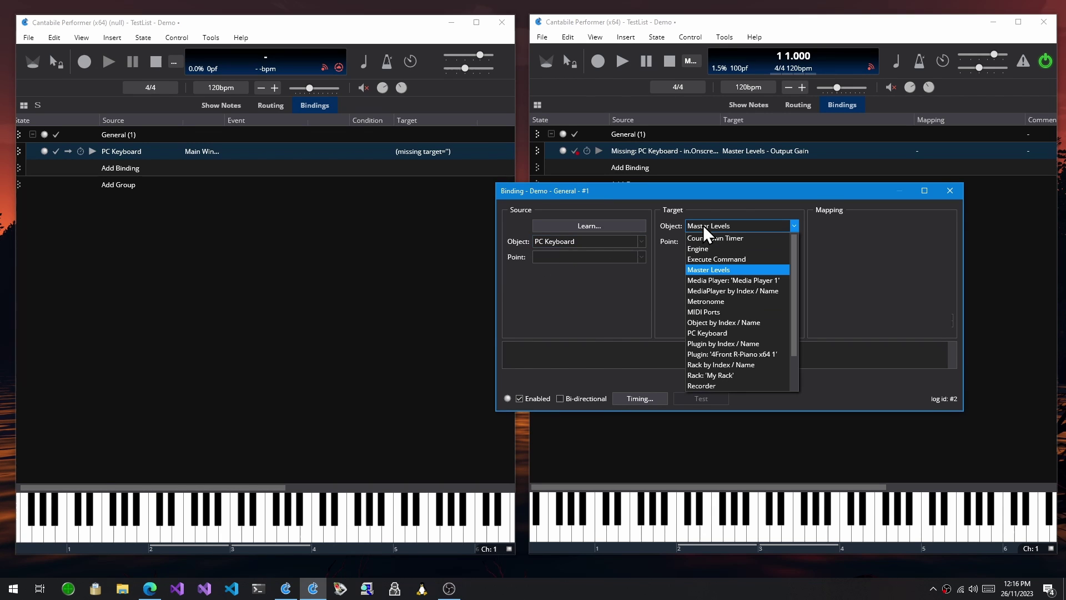
left_click(709, 330)
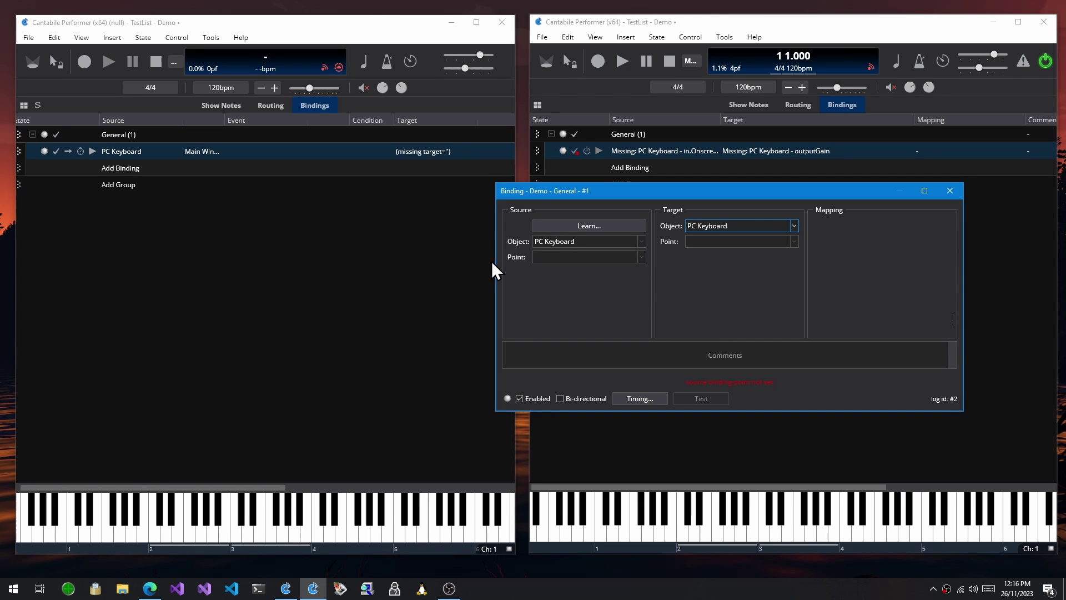
left_click(273, 262)
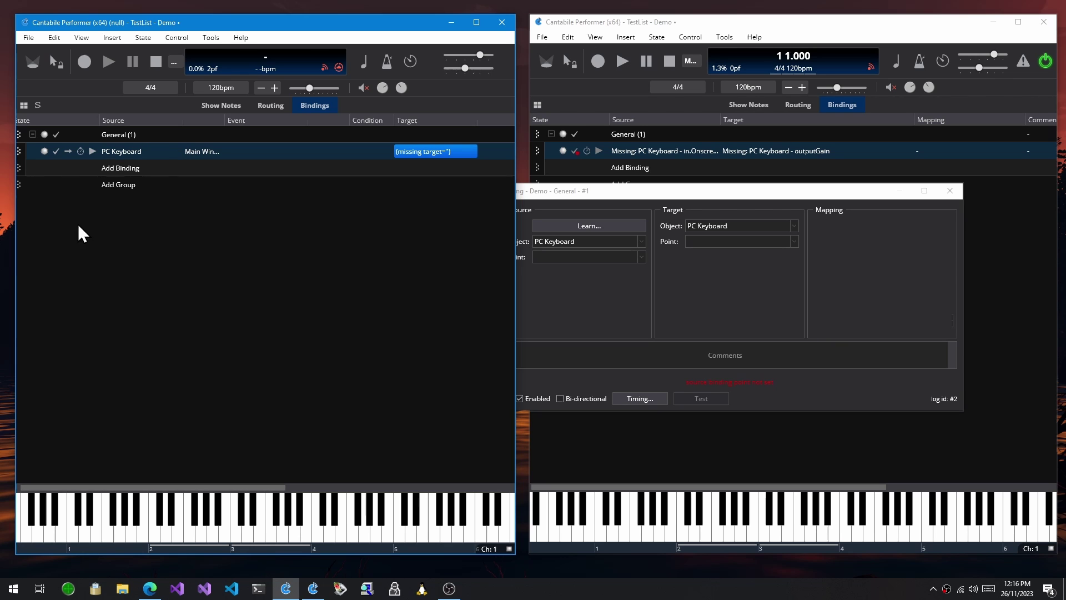
left_click(768, 191)
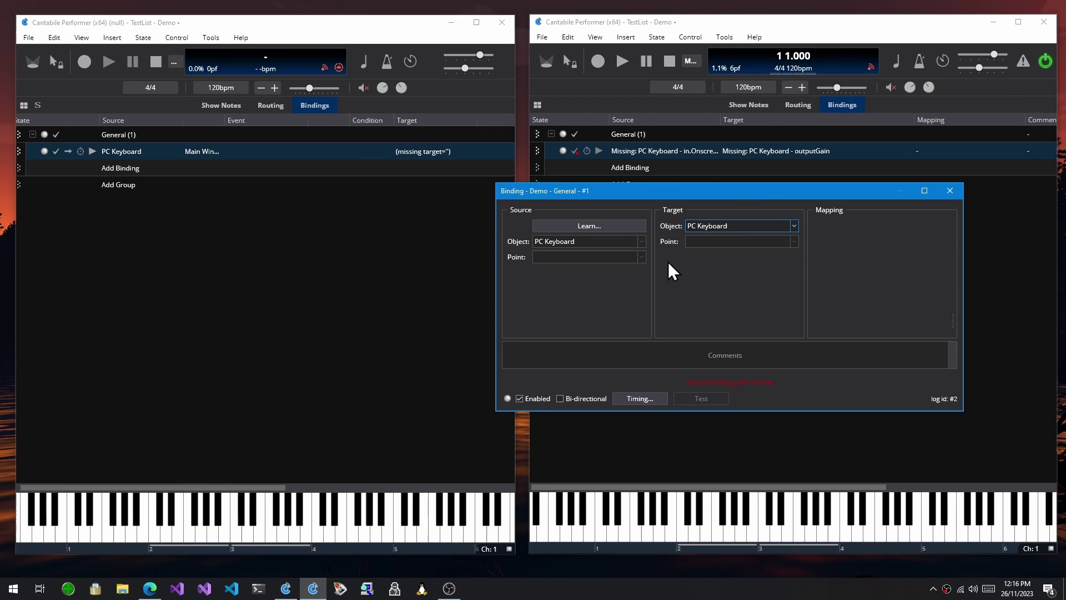
Step: Start Learn for the source, cancel it, and close the Binding editor
left_click(600, 241)
left_click(599, 240)
left_click(600, 226)
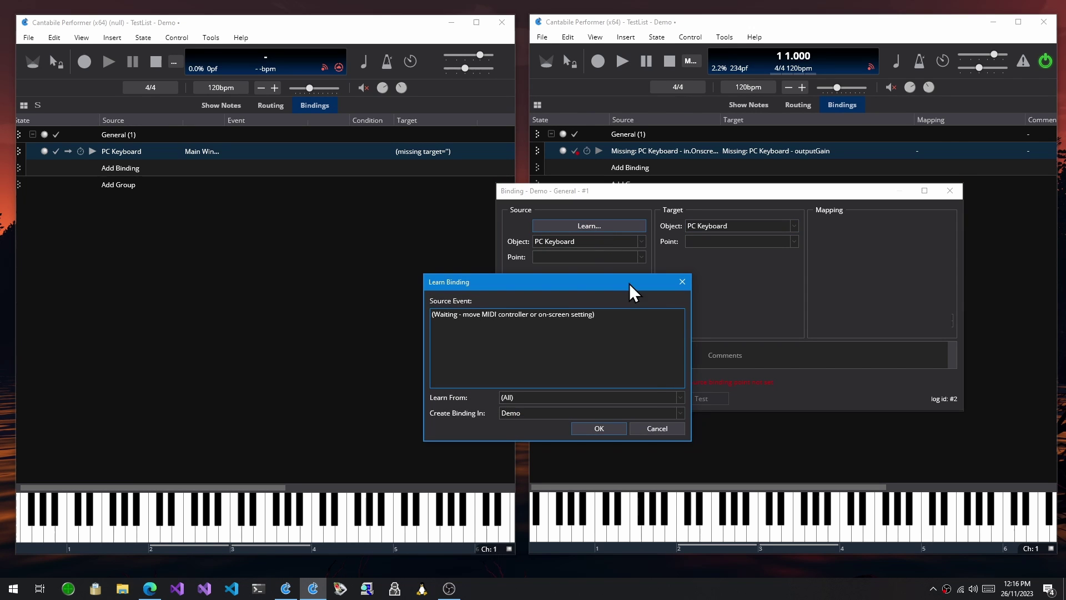
left_click(661, 426)
left_click(951, 191)
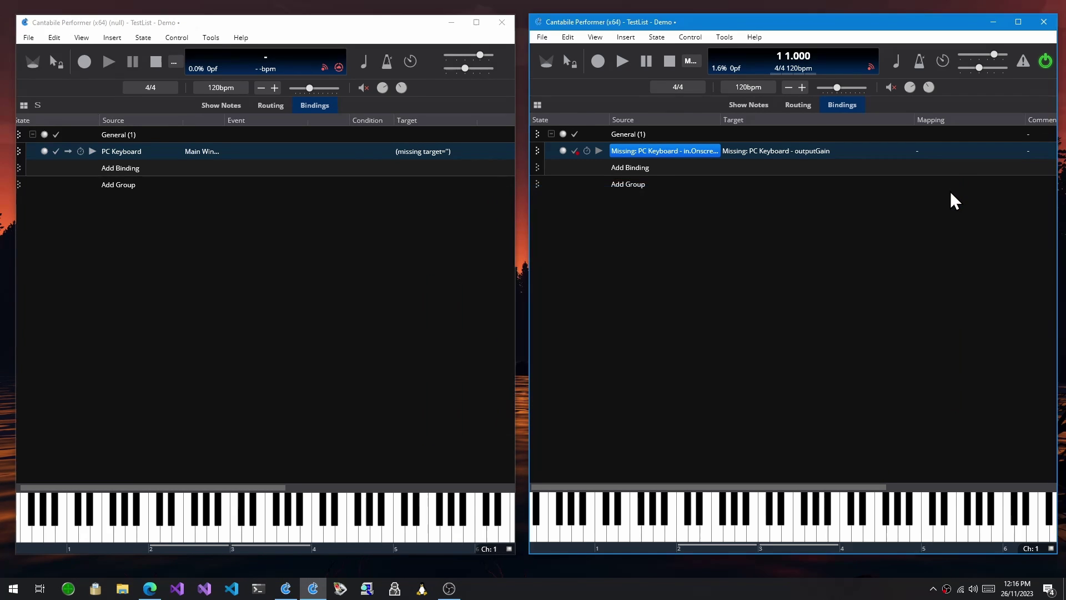
Step: Open the metronome knobs' sound options menu and dismiss it, twice
right_click(918, 83)
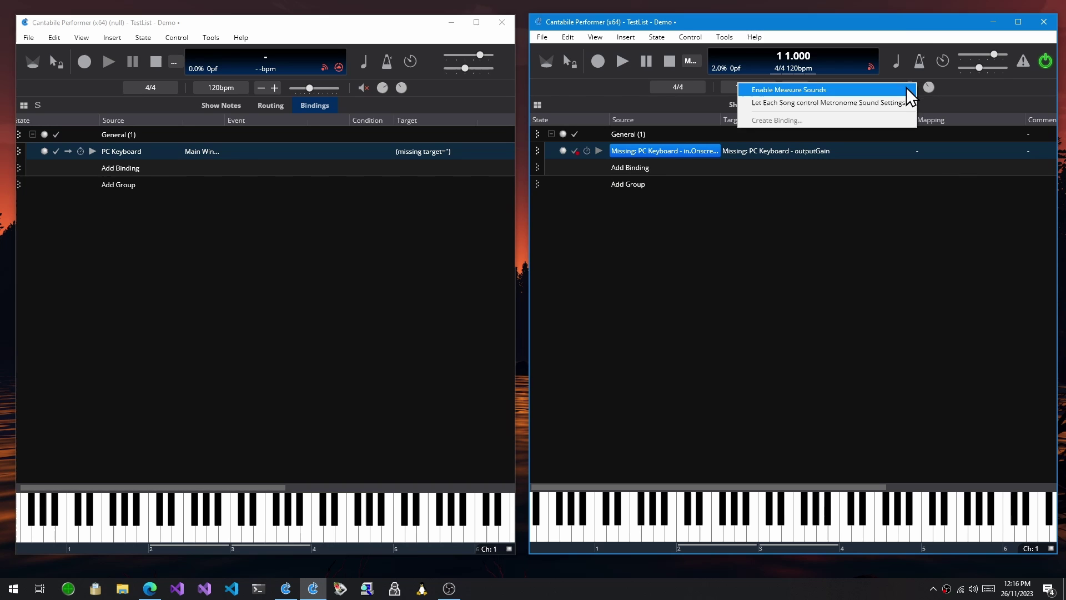
right_click(926, 88)
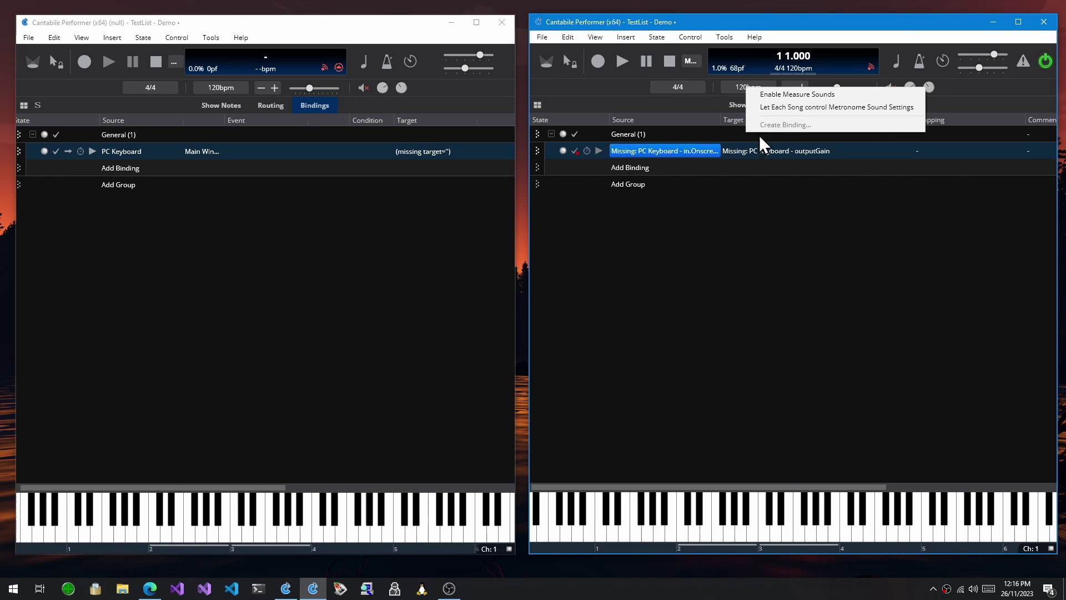
key("Escape")
key("Down")
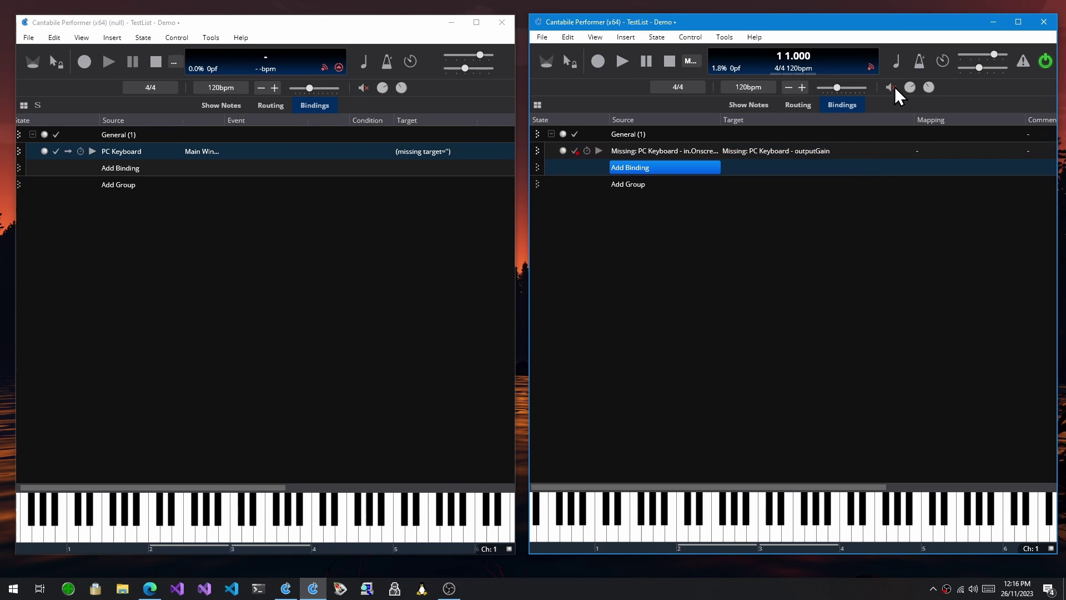
right_click(911, 89)
key("Escape")
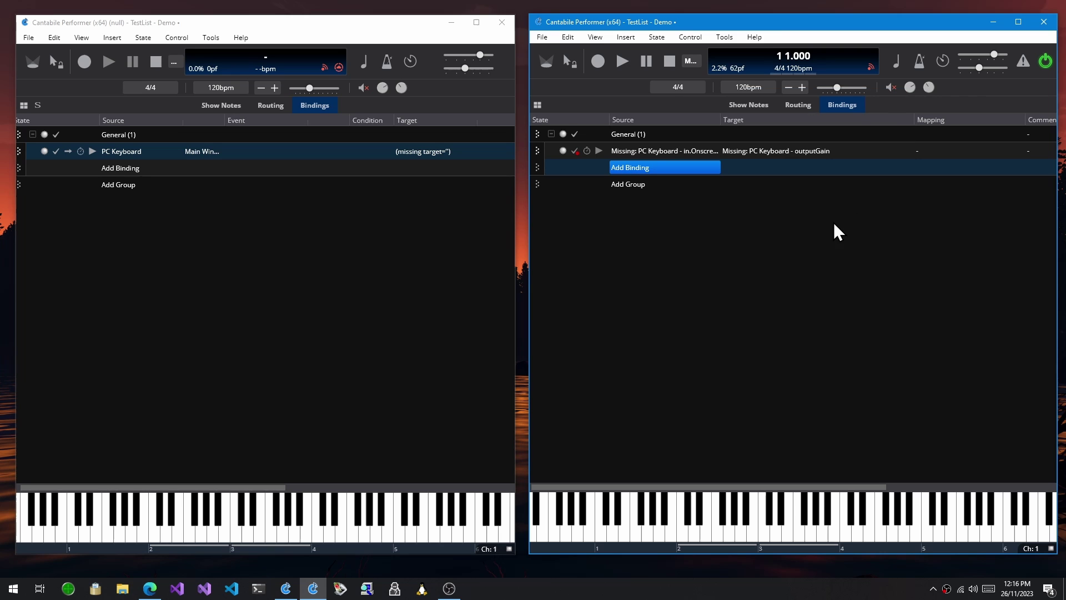